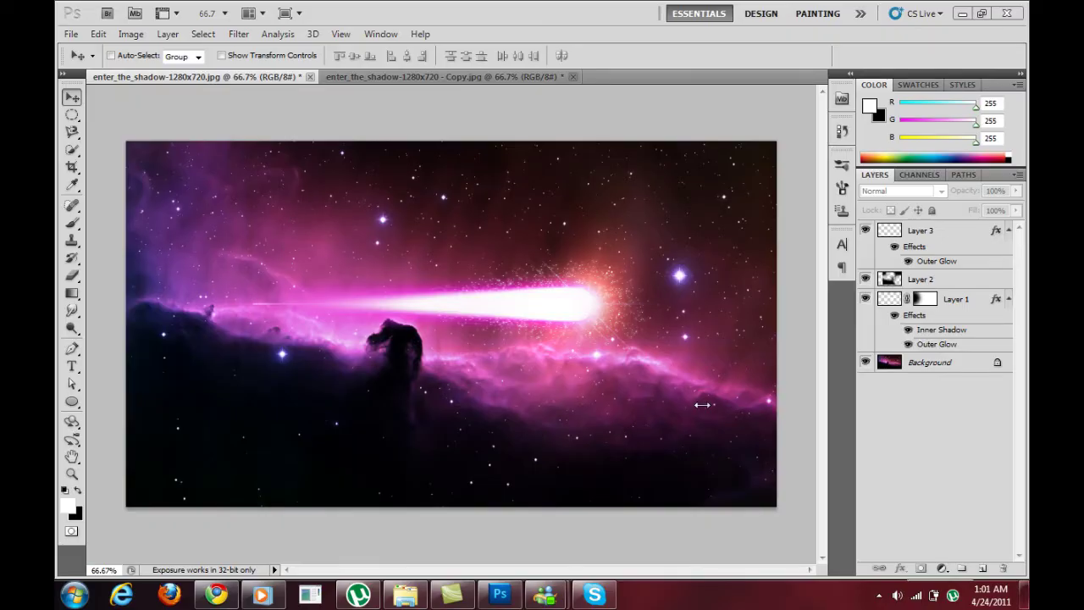
- Close the finished comet document enter_the_shadow-1280x720.jpg without saving changes
{"action": "left_click", "coordinate": [310, 76]}
{"action": "left_click", "coordinate": [532, 238]}
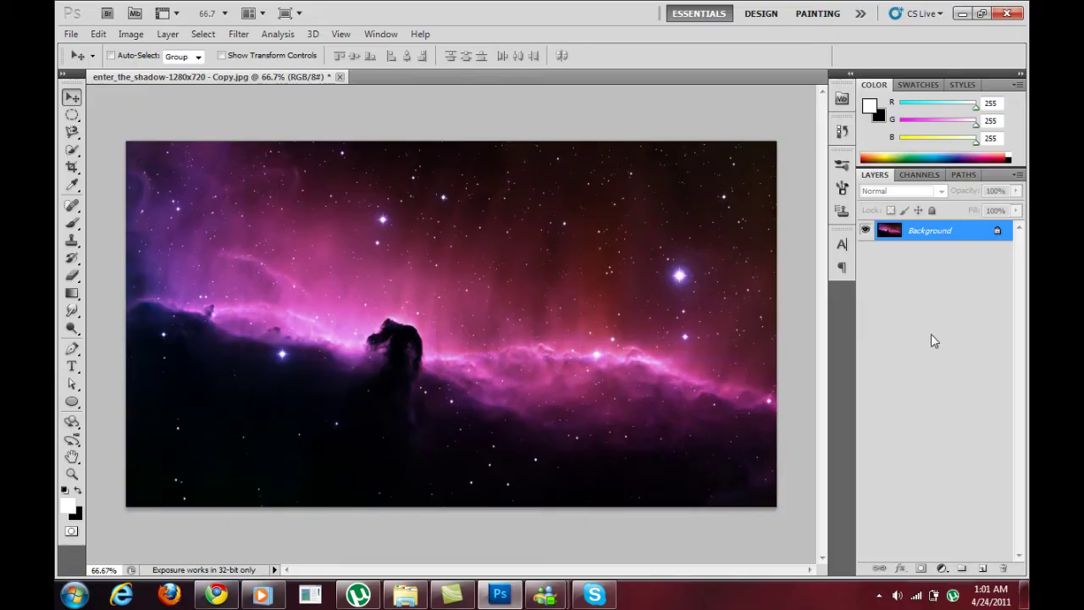
- Add a new layer and select a small circle in the sky near the bright star
{"action": "left_click", "coordinate": [983, 568]}
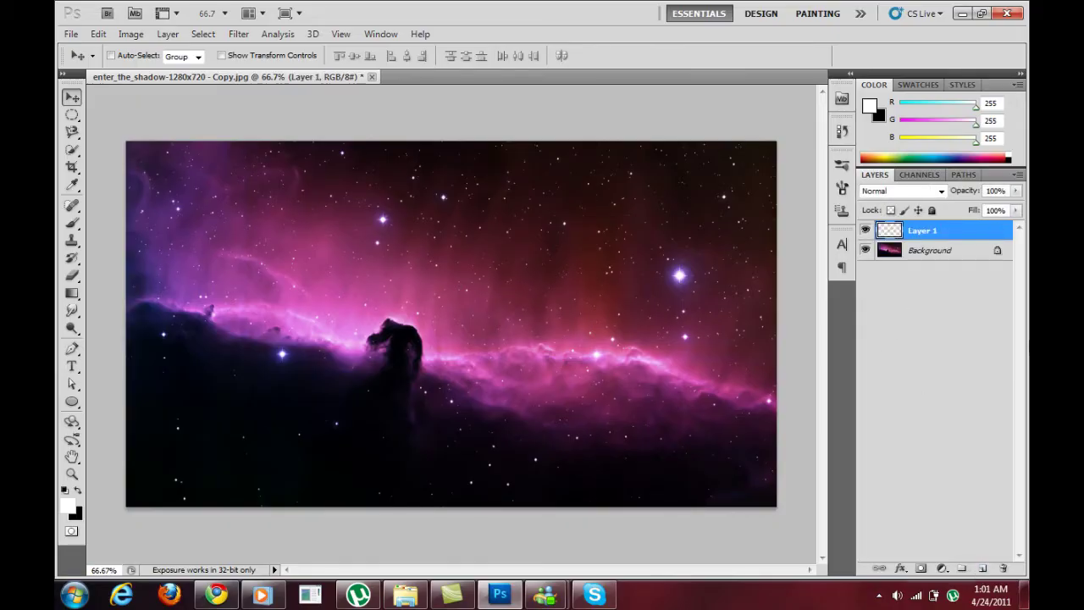
{"action": "left_click", "coordinate": [73, 117]}
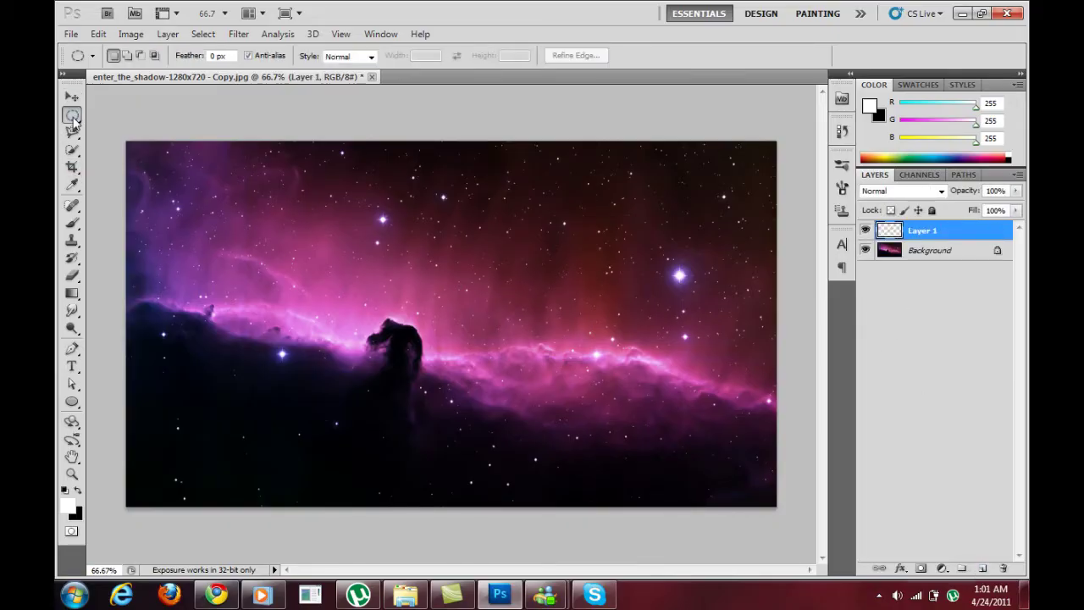
{"action": "right_click", "coordinate": [74, 120]}
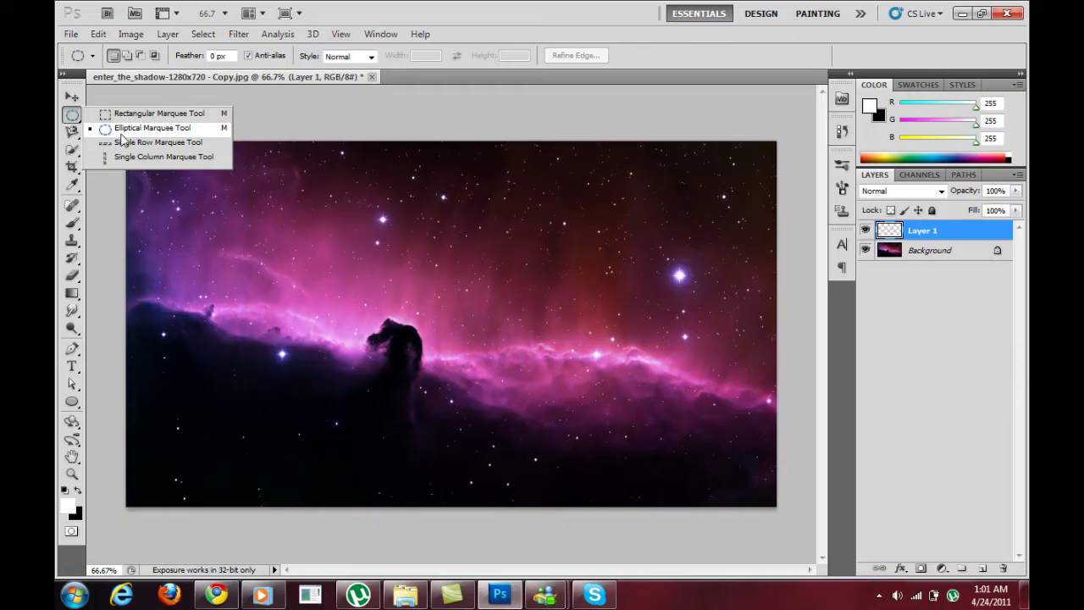
{"action": "left_click", "coordinate": [122, 132]}
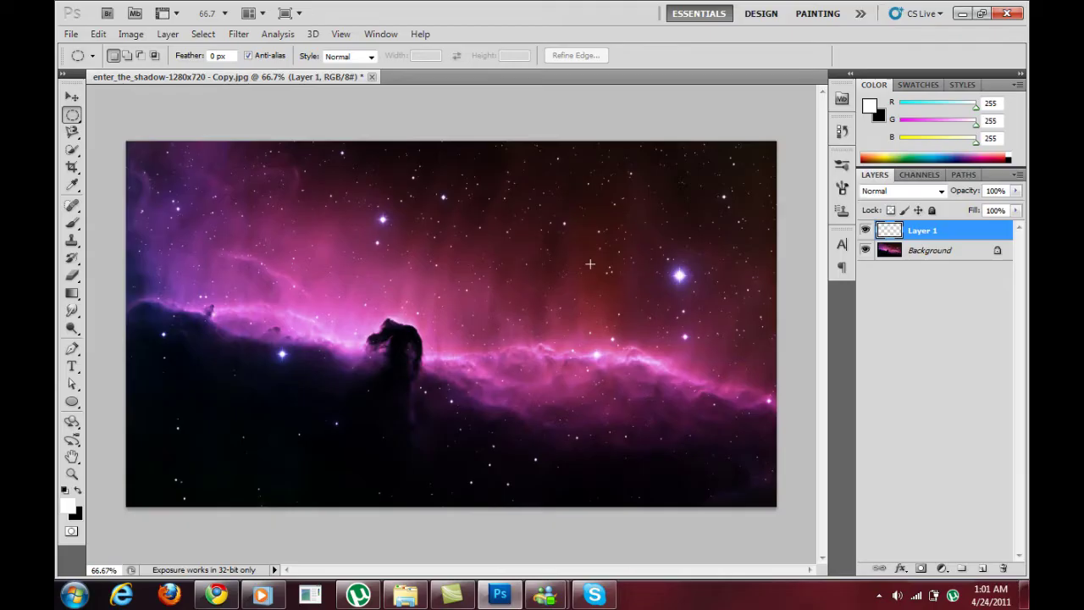
{"action": "left_click_drag", "start_coordinate": [634, 307], "coordinate": [591, 263]}
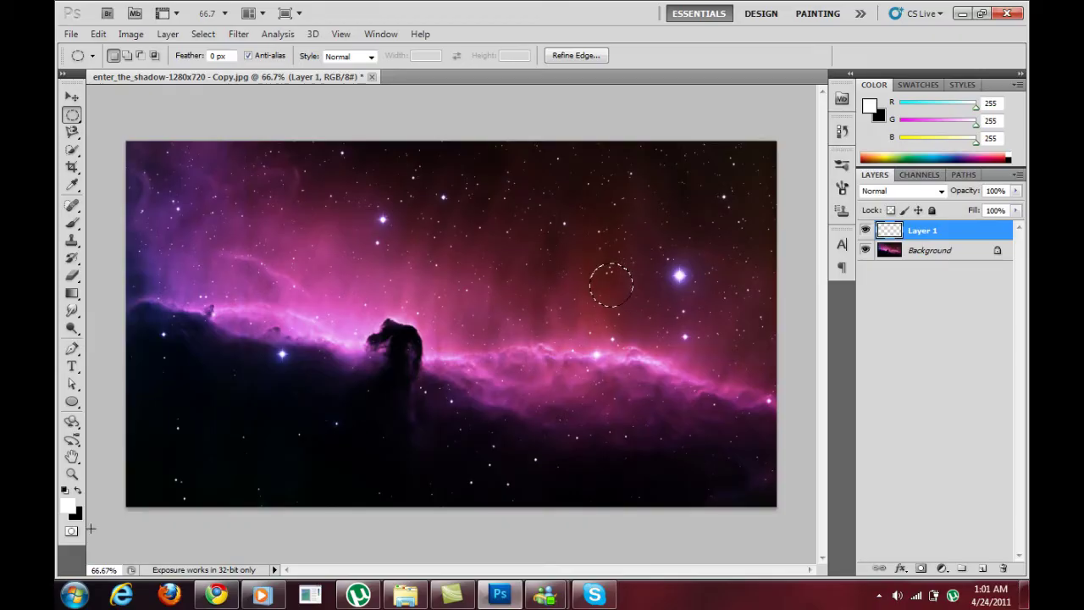
- Fill the circular selection on Layer 1 with white using the Paint Bucket
{"action": "left_click", "coordinate": [73, 293]}
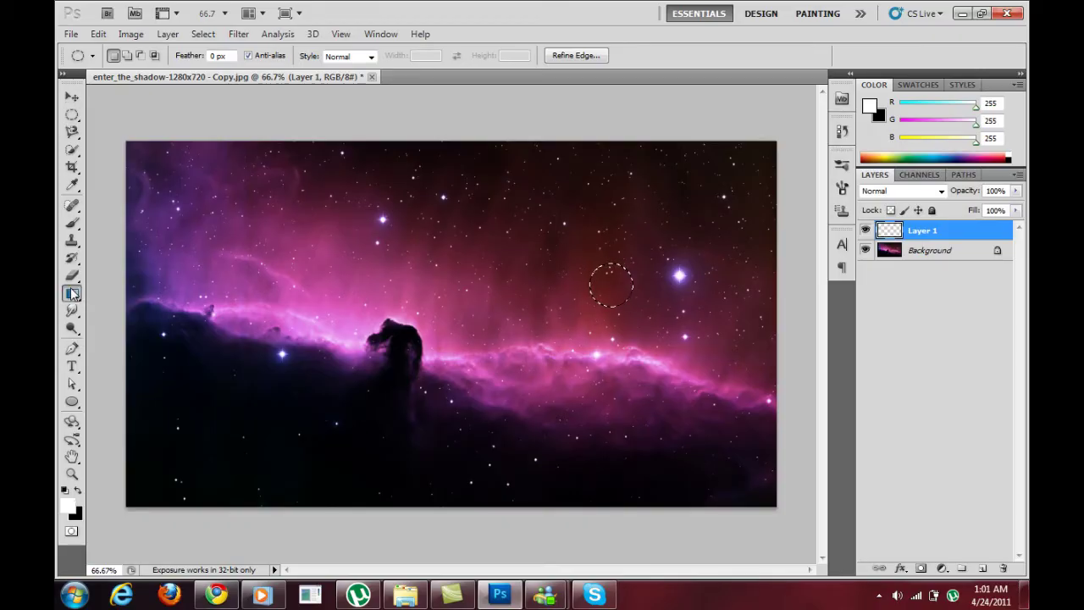
{"action": "left_click", "coordinate": [85, 294]}
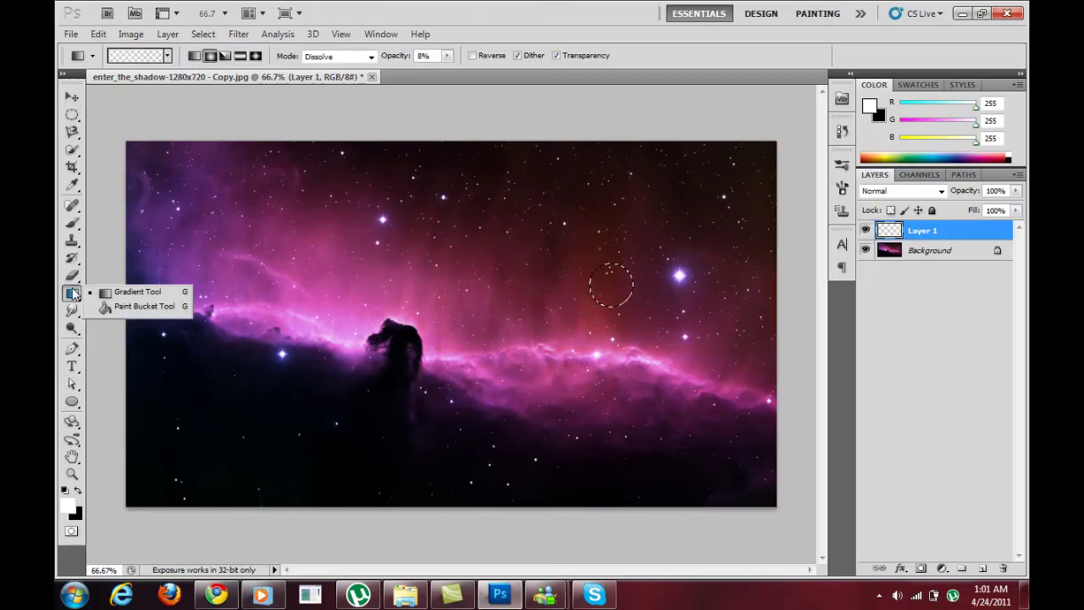
{"action": "left_click", "coordinate": [106, 303]}
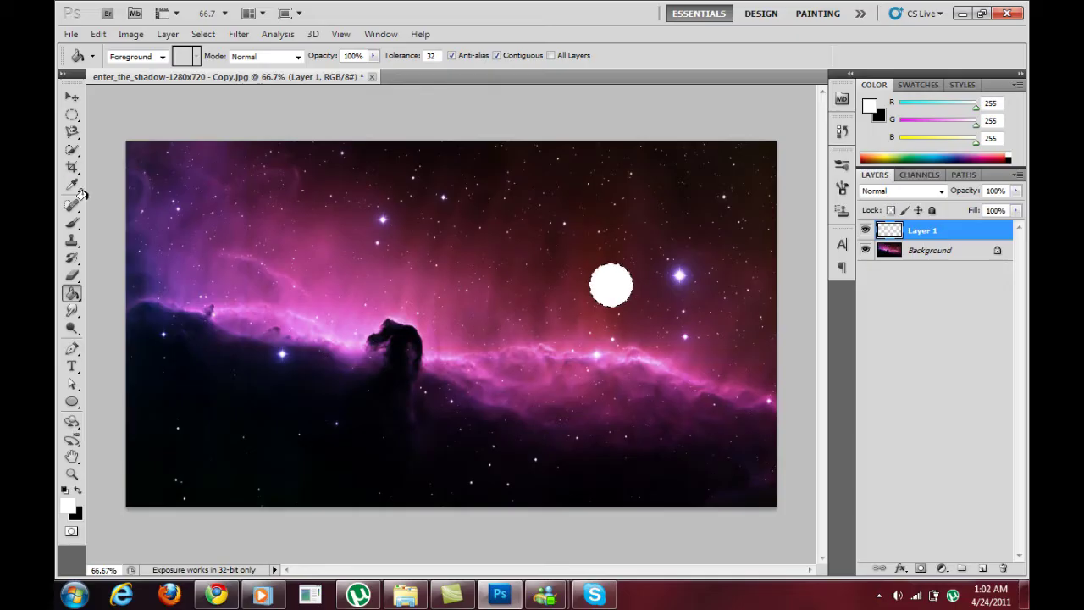
{"action": "left_click", "coordinate": [72, 115]}
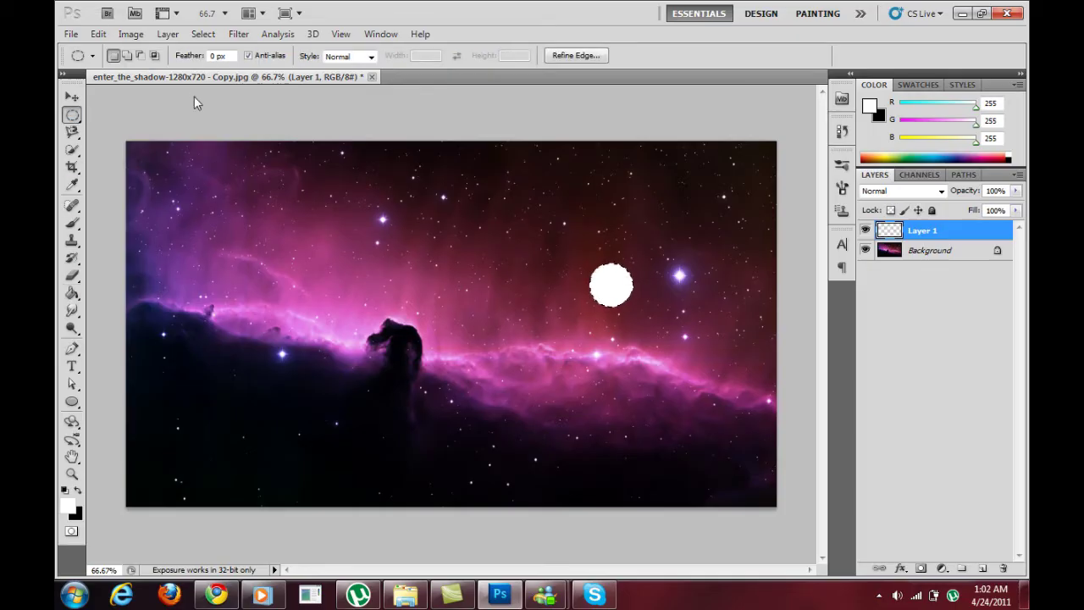
- Soften the white circle's edges with a Gaussian Blur, then deselect it
{"action": "left_click", "coordinate": [232, 39]}
{"action": "mouse_move", "coordinate": [295, 177]}
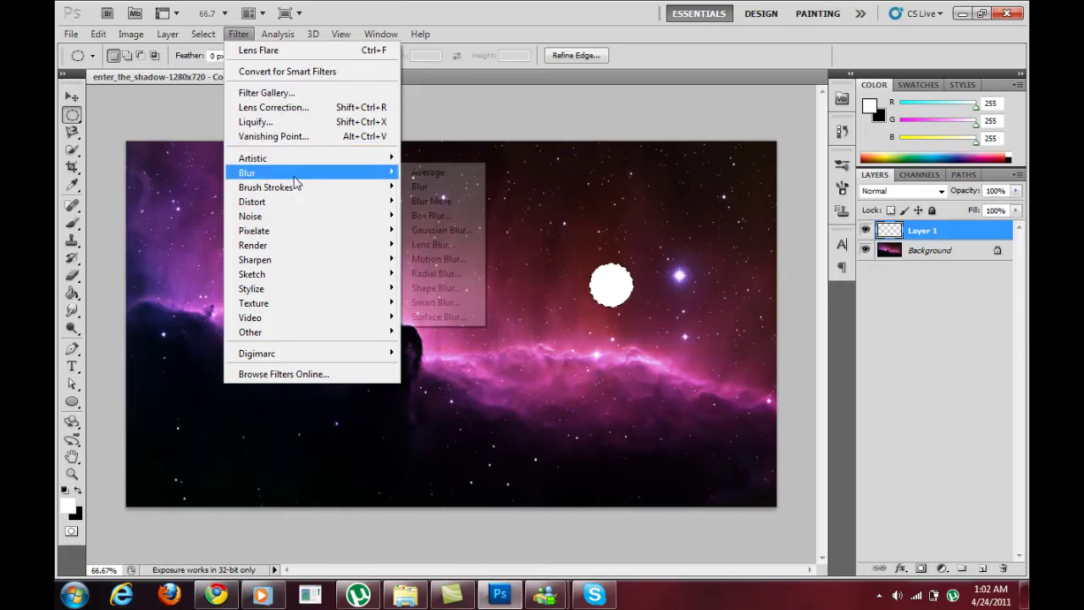
{"action": "left_click", "coordinate": [439, 229]}
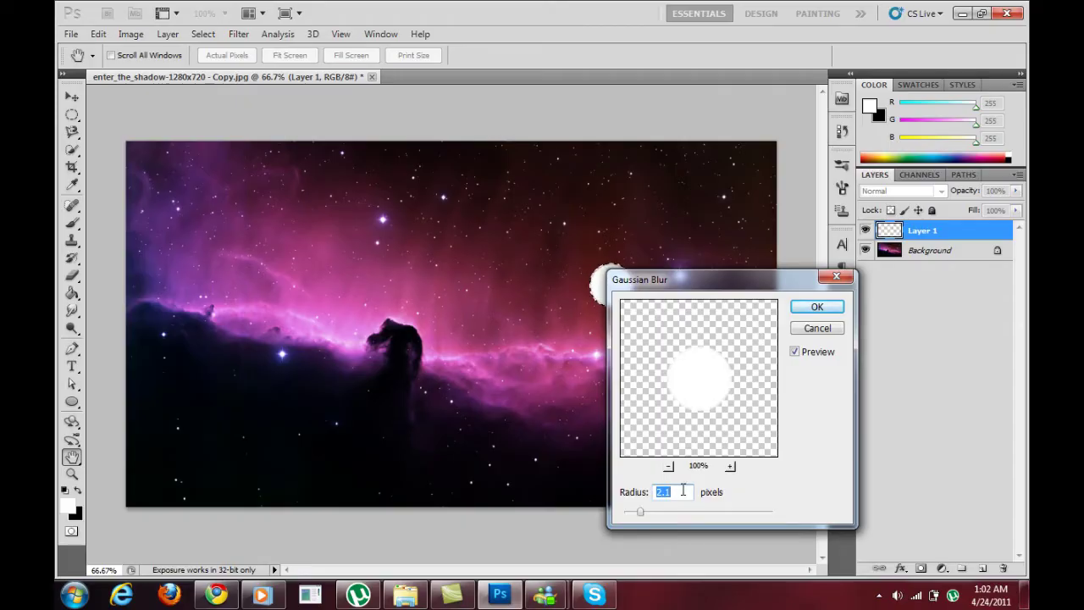
{"action": "left_click", "coordinate": [817, 307]}
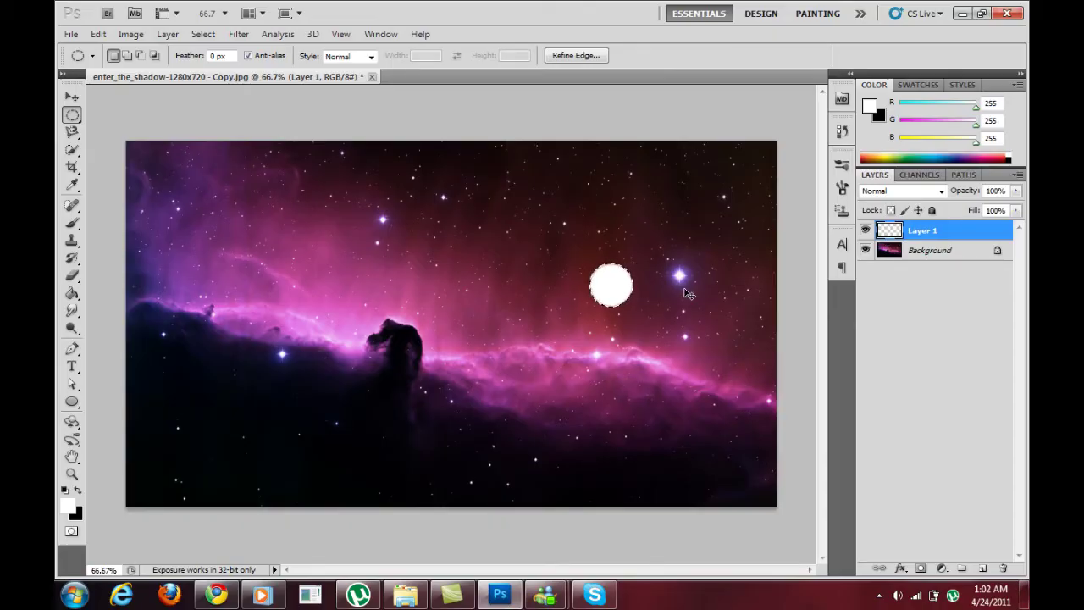
{"action": "key", "text": "ctrl+d"}
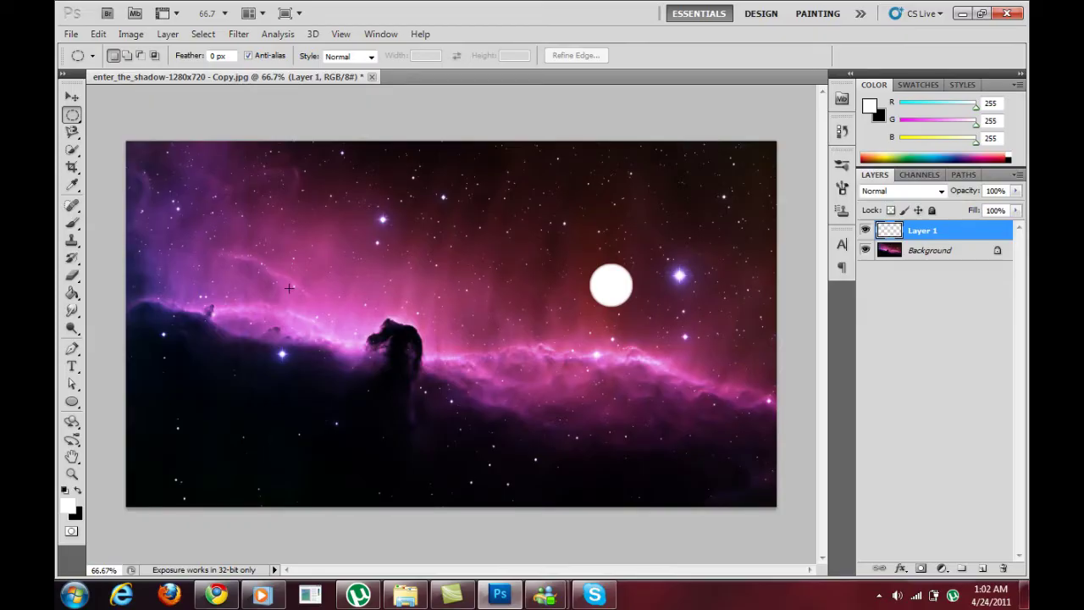
- Smudge the white dot leftward into a long tapering tail using a soft 86 px brush
{"action": "left_click", "coordinate": [72, 293]}
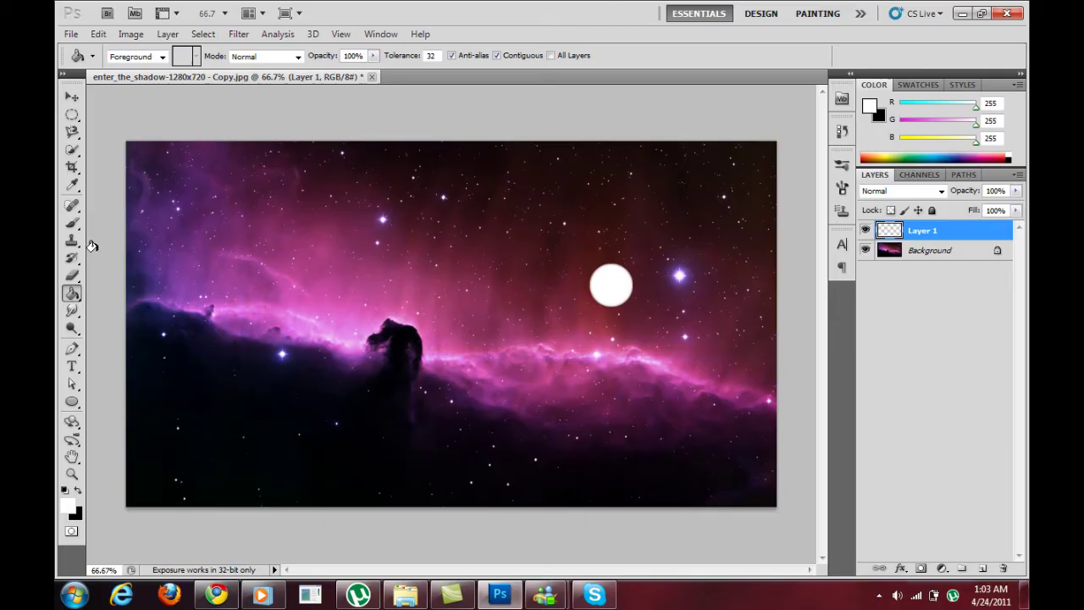
{"action": "left_click", "coordinate": [72, 310]}
{"action": "left_click", "coordinate": [74, 312]}
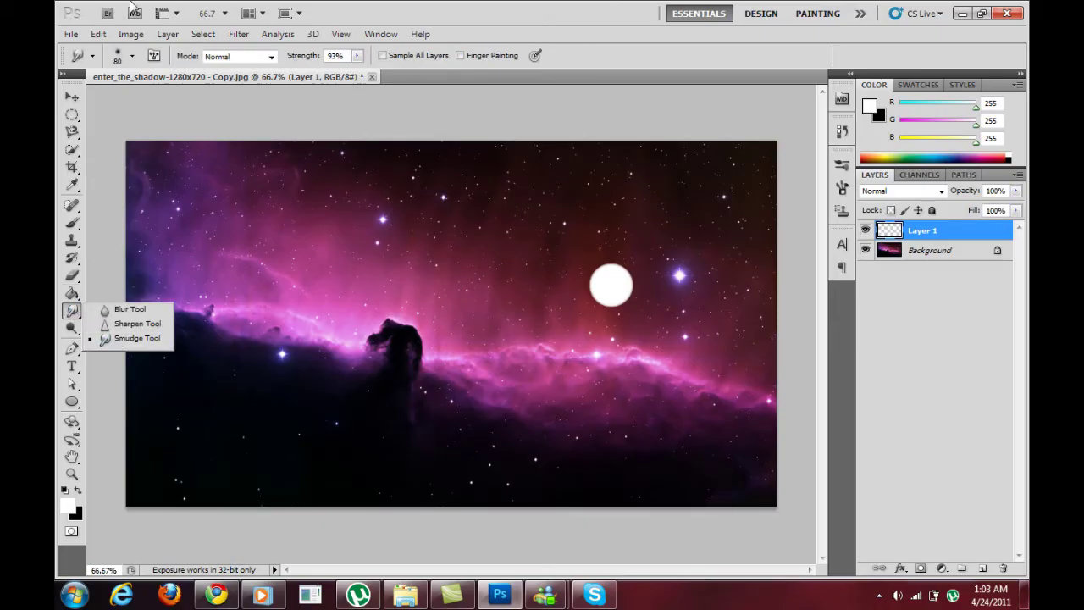
{"action": "left_click", "coordinate": [352, 23]}
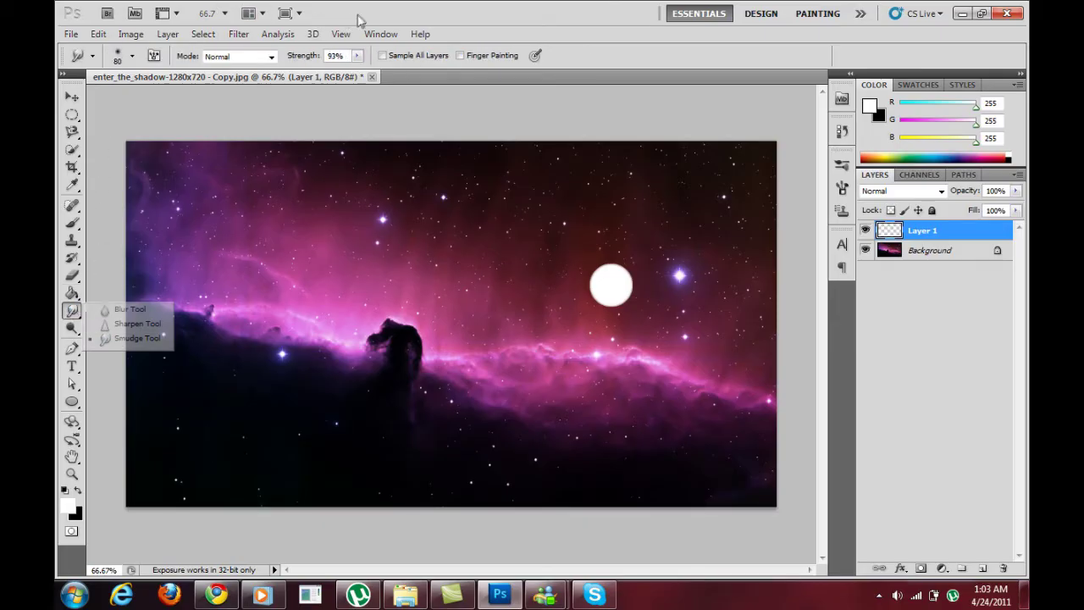
{"action": "left_click", "coordinate": [133, 56]}
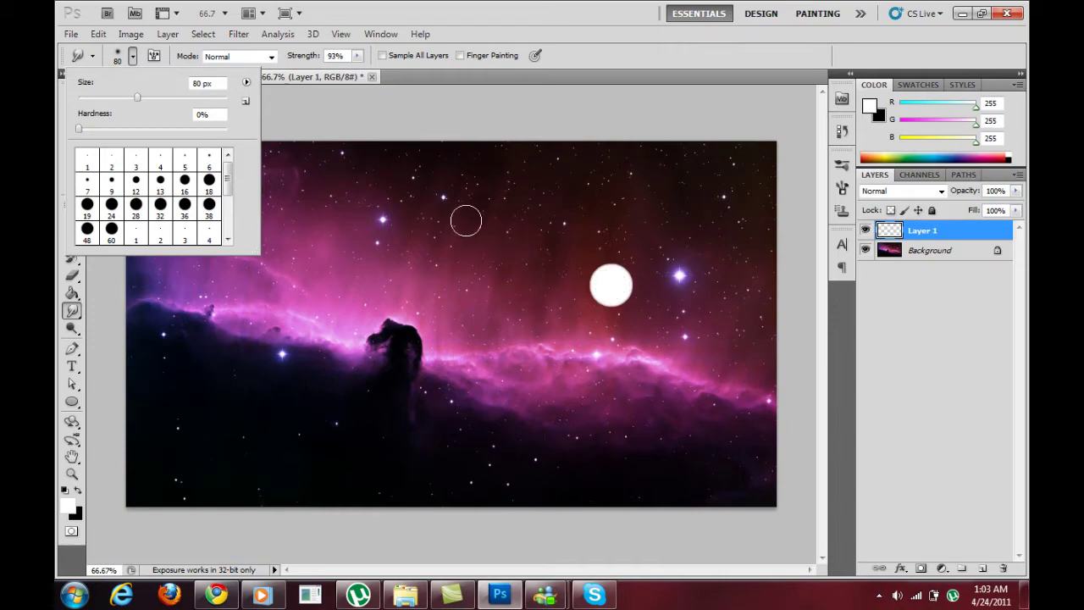
{"action": "left_click_drag", "start_coordinate": [138, 97], "coordinate": [142, 102]}
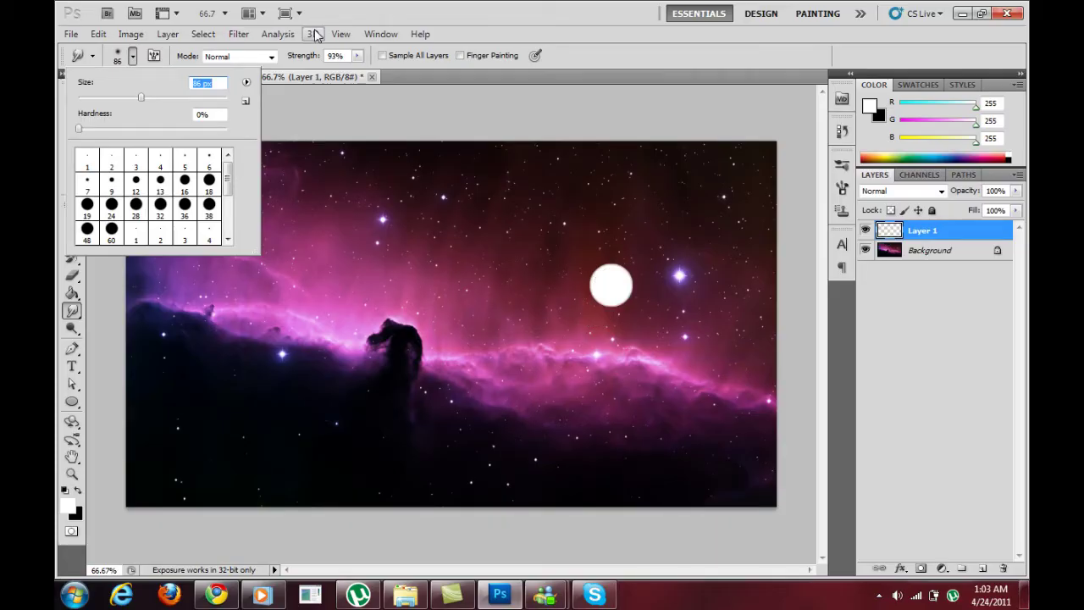
{"action": "left_click", "coordinate": [475, 29]}
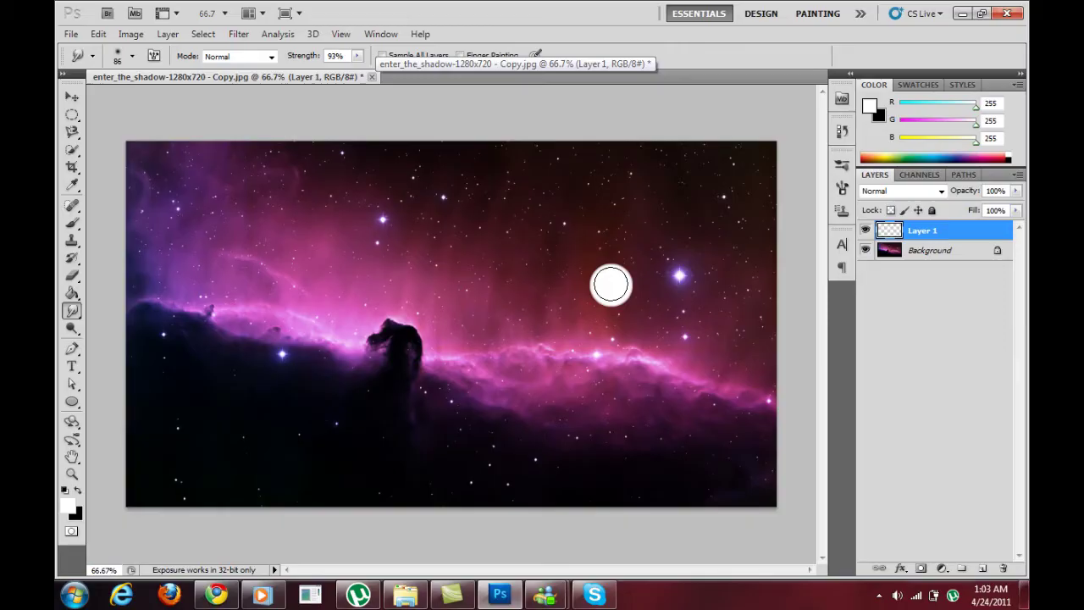
{"action": "mouse_move", "coordinate": [611, 285]}
{"action": "left_mouse_down"}
{"action": "mouse_move", "coordinate": [443, 300]}
{"action": "mouse_move", "coordinate": [250, 287]}
{"action": "left_mouse_up"}
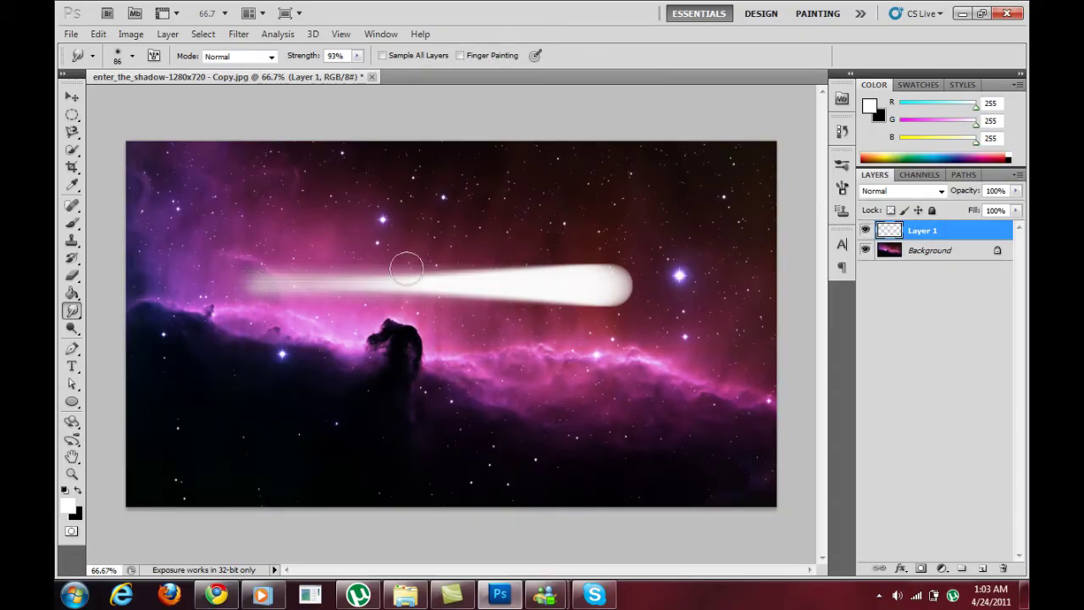
{"action": "left_click", "coordinate": [960, 349]}
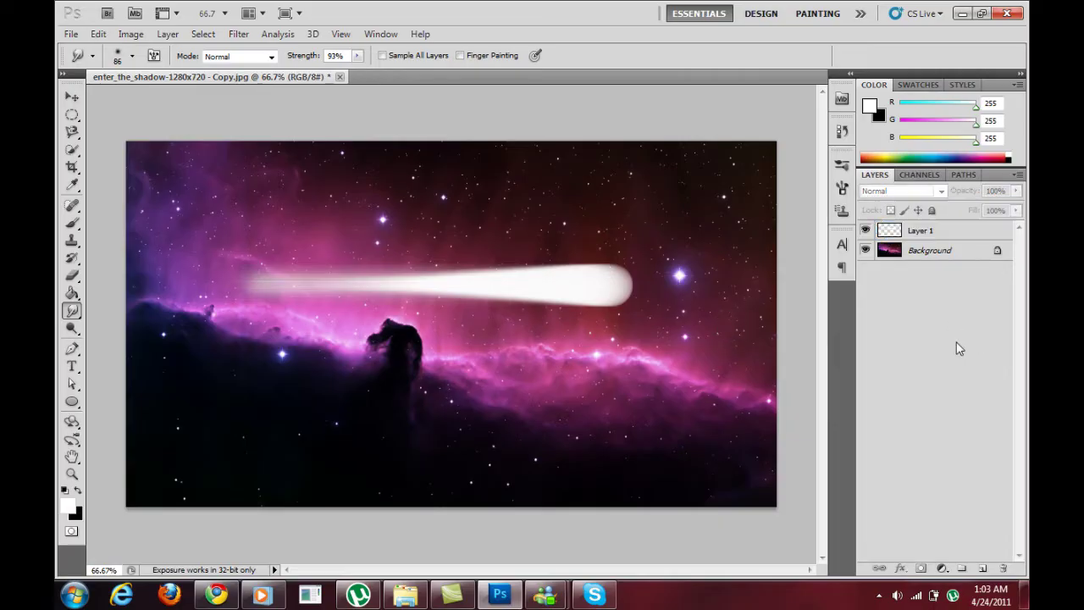
- Add Layer 2 above Layer 1 and fill it entirely with black
{"action": "left_click", "coordinate": [943, 237]}
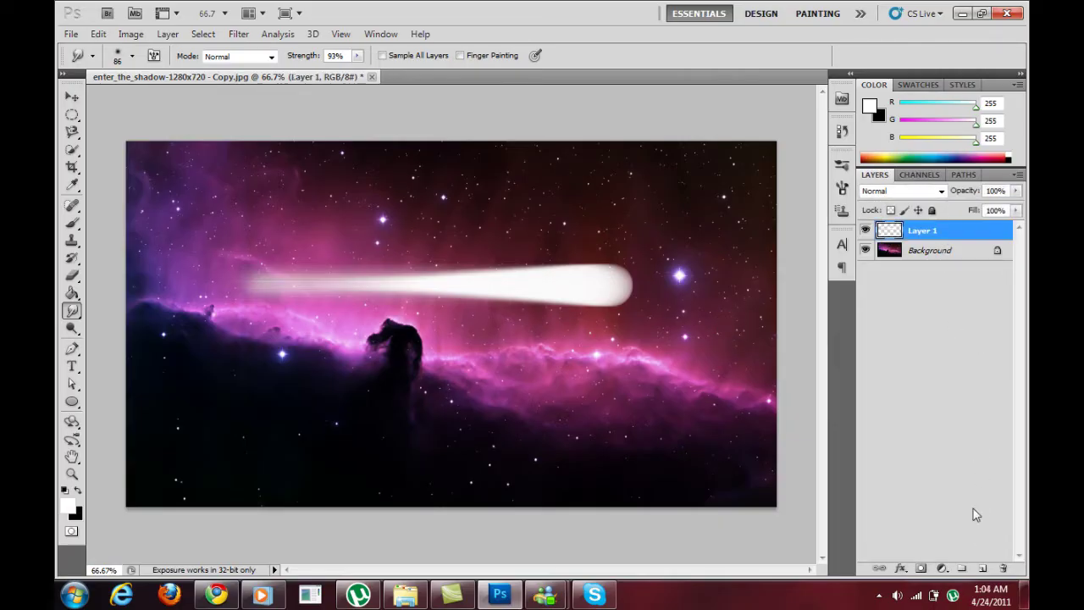
{"action": "left_click", "coordinate": [983, 569]}
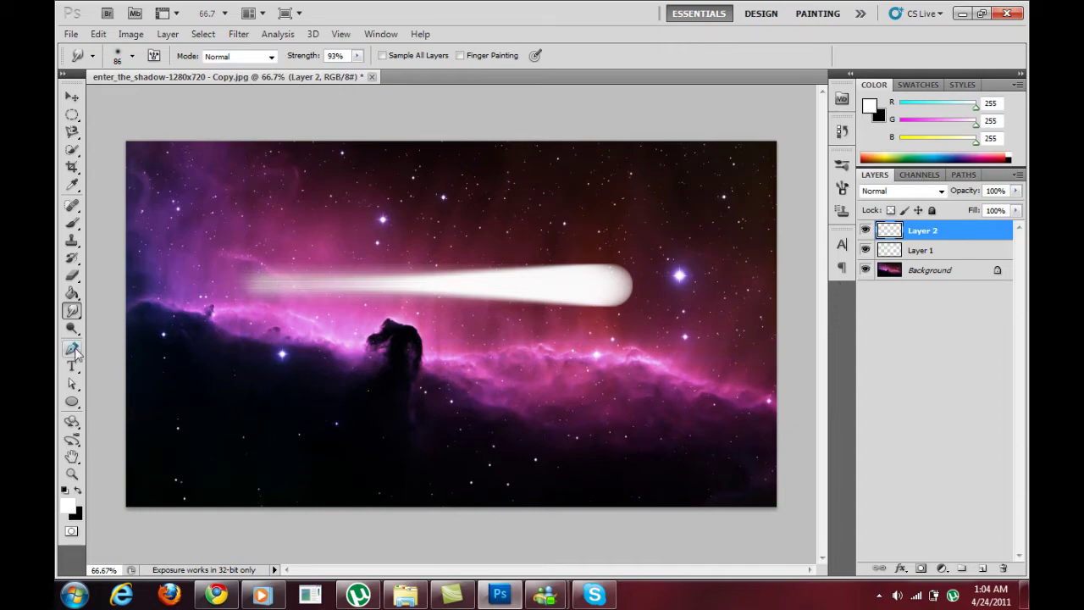
{"action": "left_click", "coordinate": [72, 293]}
{"action": "left_click", "coordinate": [78, 490]}
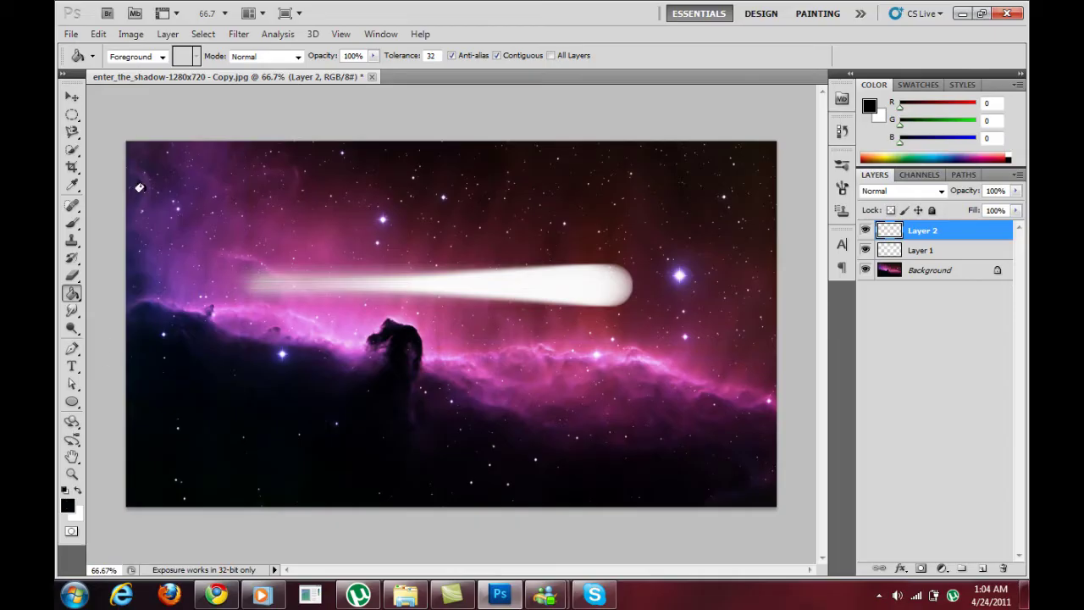
{"action": "left_click", "coordinate": [291, 245]}
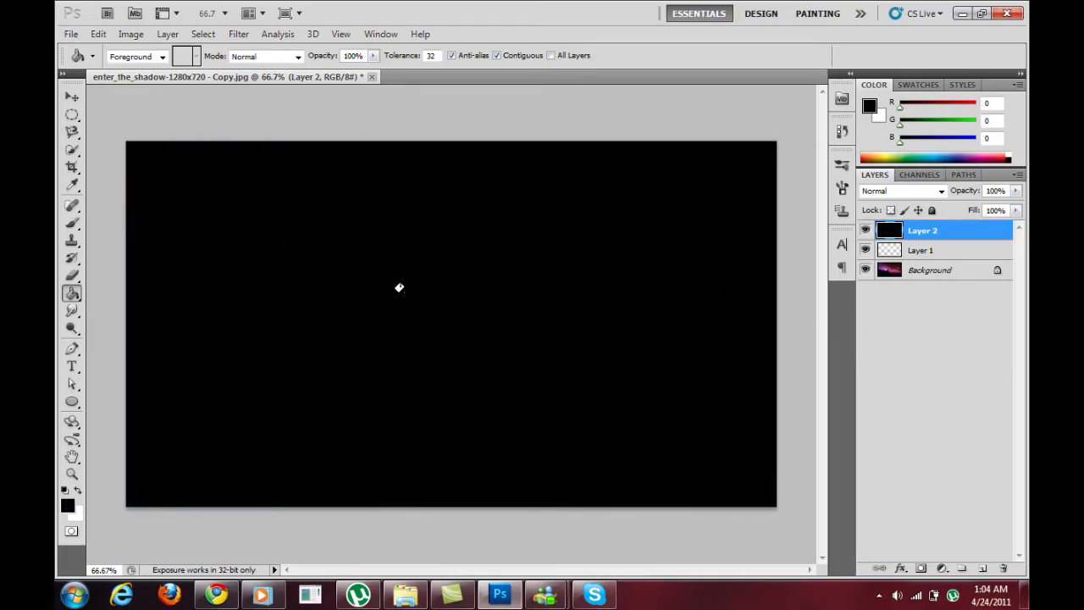
- Bring up Filter > Render > Lens Flare with Movie Prime at 100% brightness
{"action": "left_click", "coordinate": [239, 34]}
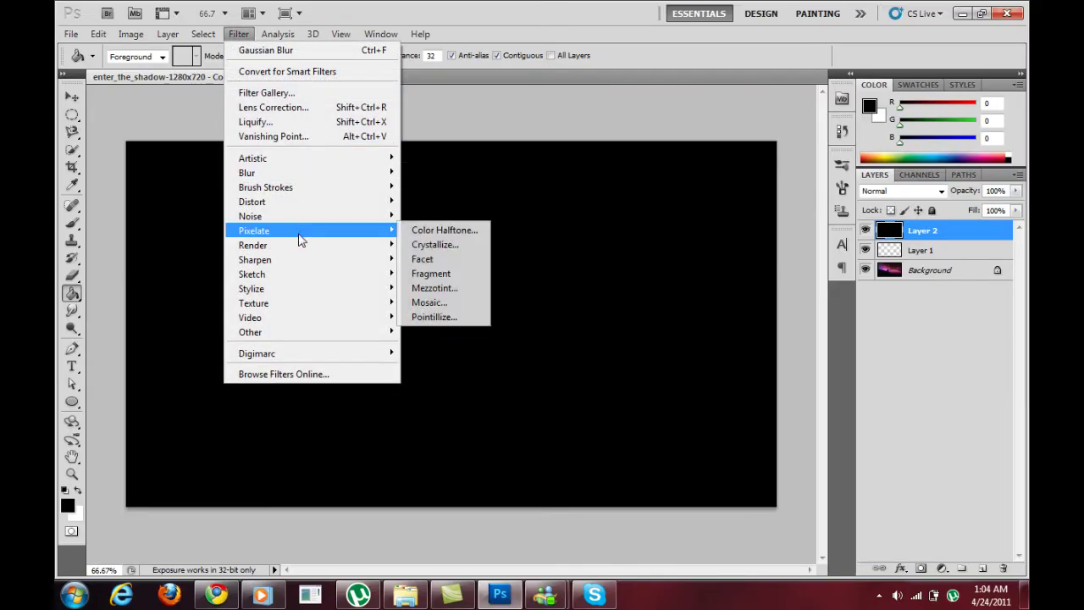
{"action": "mouse_move", "coordinate": [298, 245]}
{"action": "left_click", "coordinate": [432, 288]}
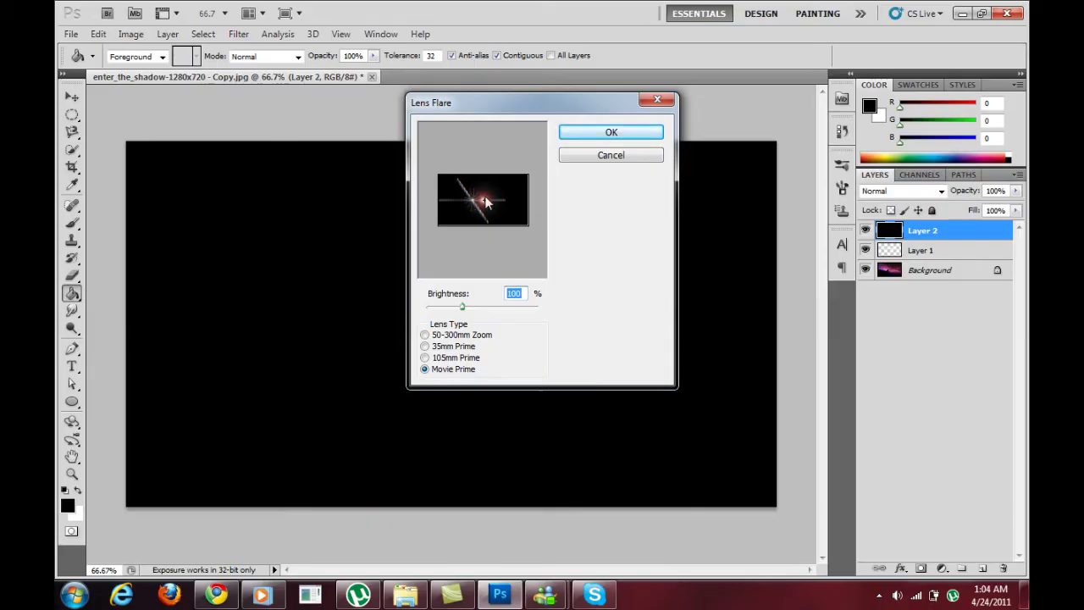
- Render the lens flare, blend Layer 2 as Linear Dodge (Add), and move it onto the comet head
{"action": "left_click", "coordinate": [580, 135]}
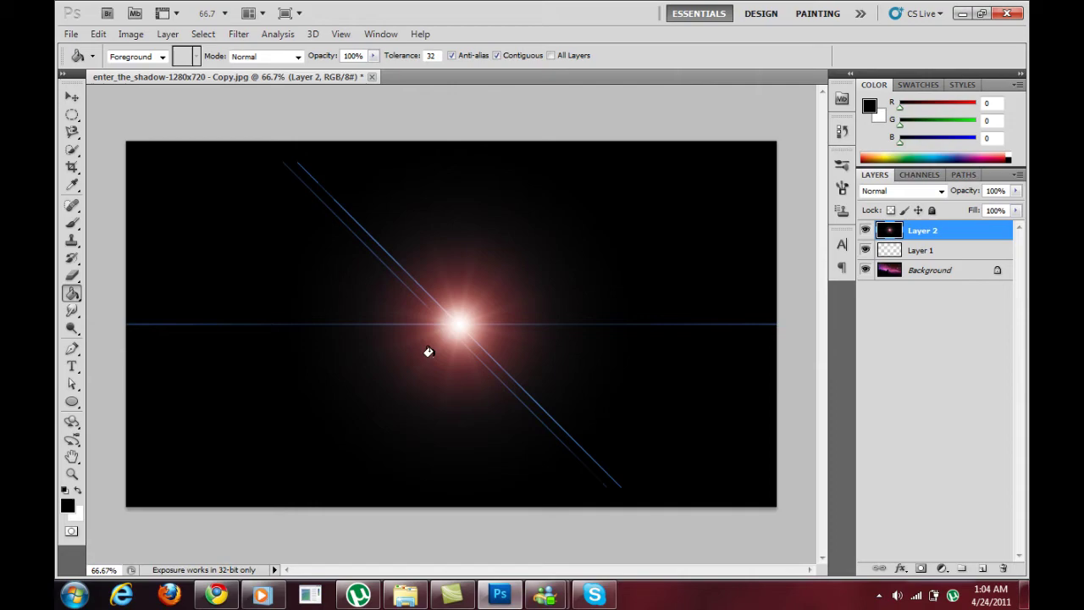
{"action": "left_click", "coordinate": [940, 191]}
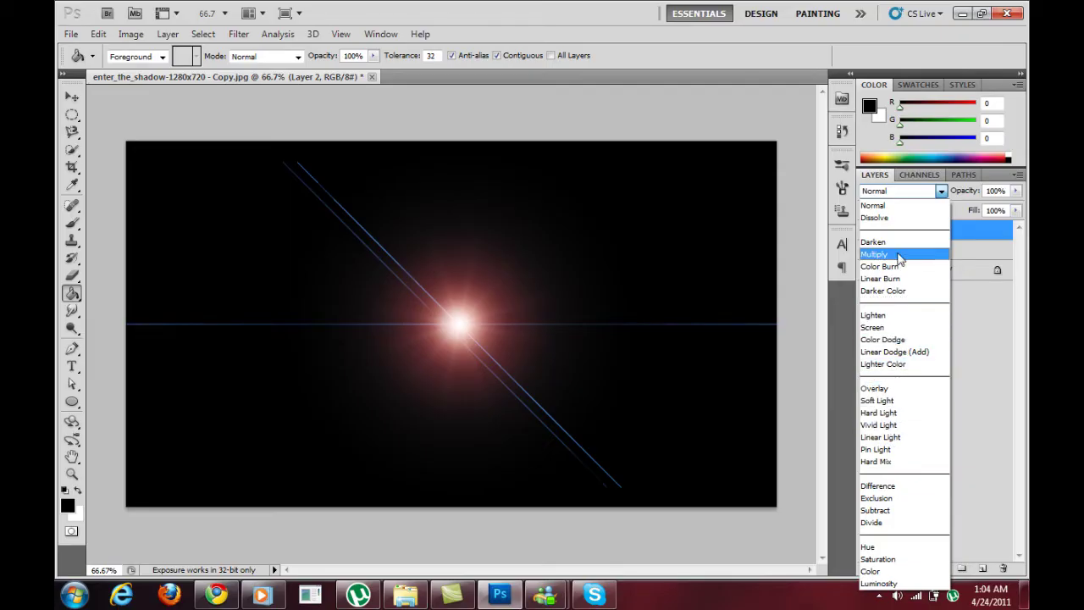
{"action": "left_click", "coordinate": [901, 352]}
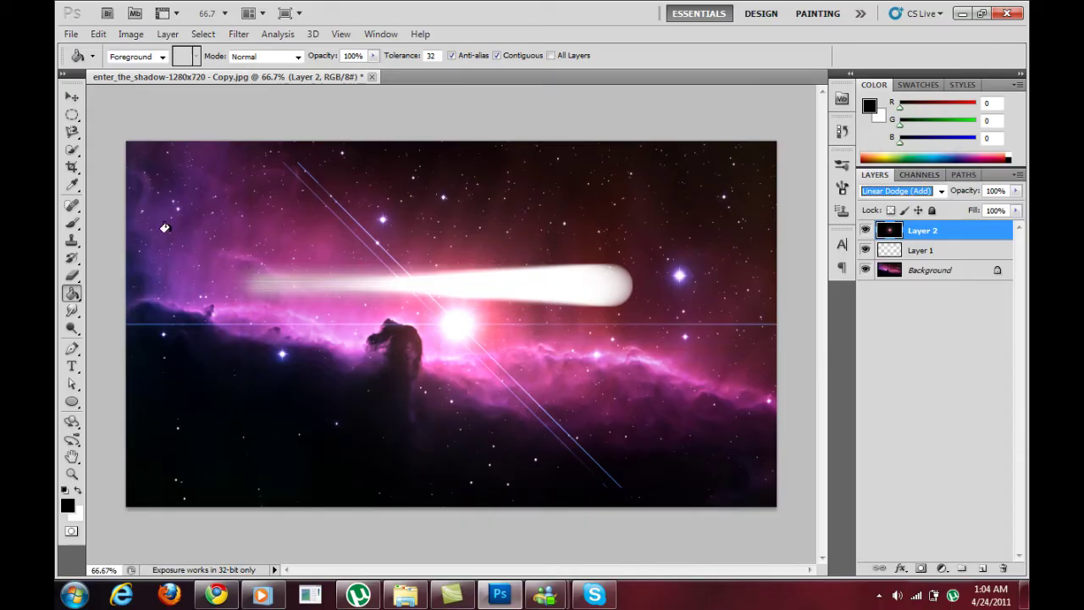
{"action": "left_click", "coordinate": [72, 95]}
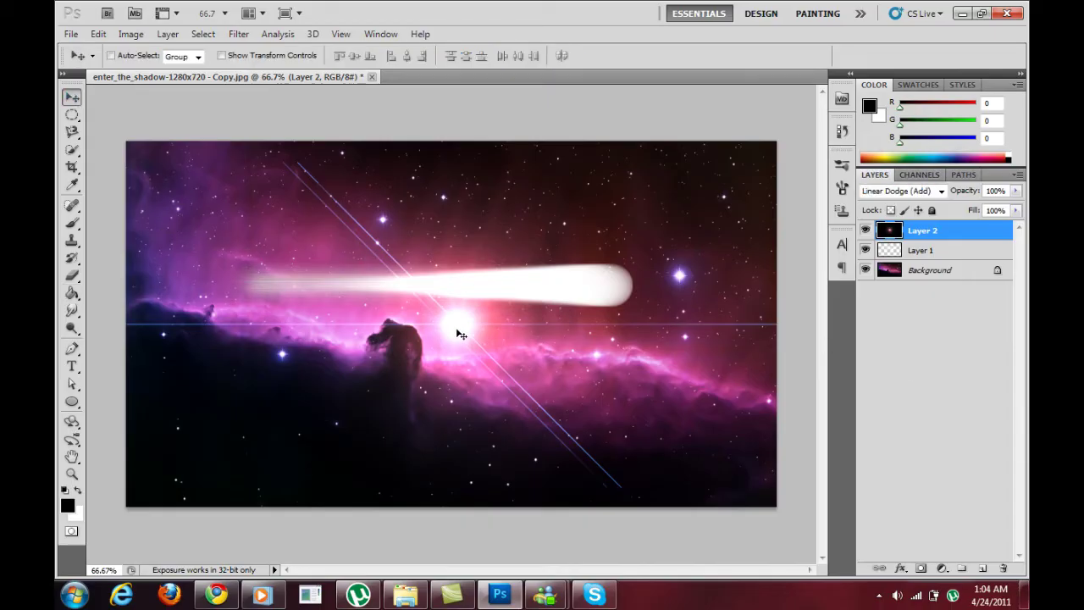
{"action": "left_click_drag", "start_coordinate": [458, 335], "coordinate": [615, 290]}
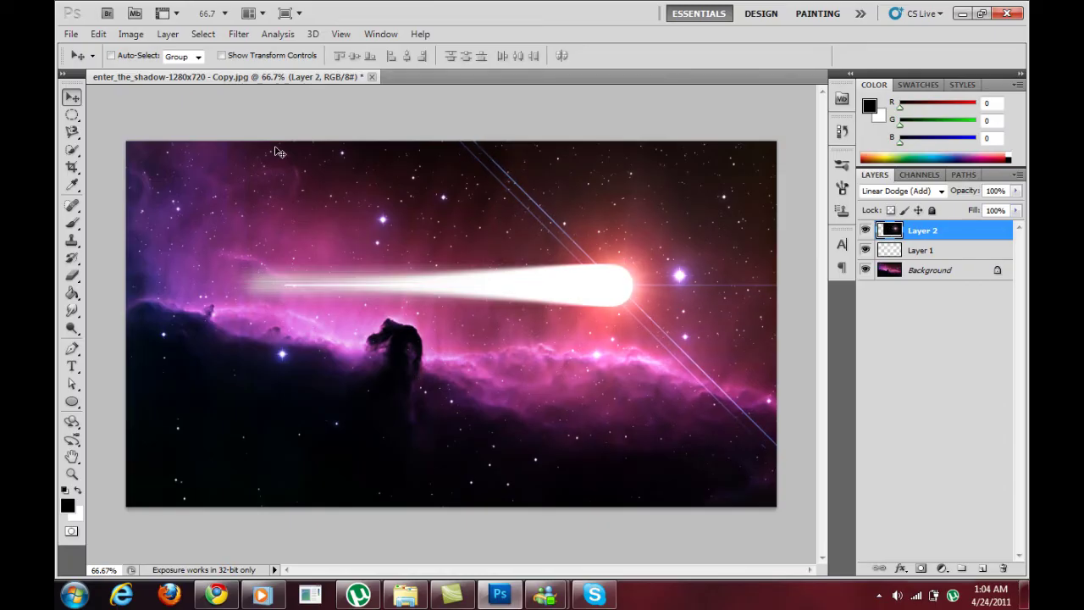
- Erase the diagonal flare streaks and the faint glow along the comet's tail on Layer 2
{"action": "left_click", "coordinate": [72, 275]}
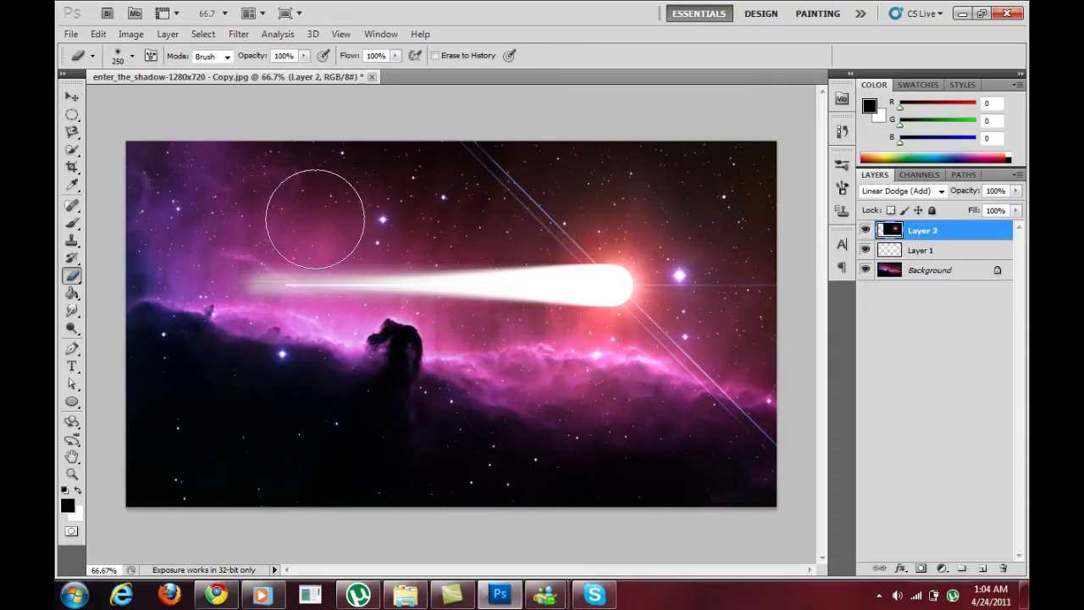
{"action": "mouse_move", "coordinate": [458, 156]}
{"action": "left_mouse_down"}
{"action": "mouse_move", "coordinate": [510, 178]}
{"action": "mouse_move", "coordinate": [464, 161]}
{"action": "mouse_move", "coordinate": [552, 186]}
{"action": "left_mouse_up"}
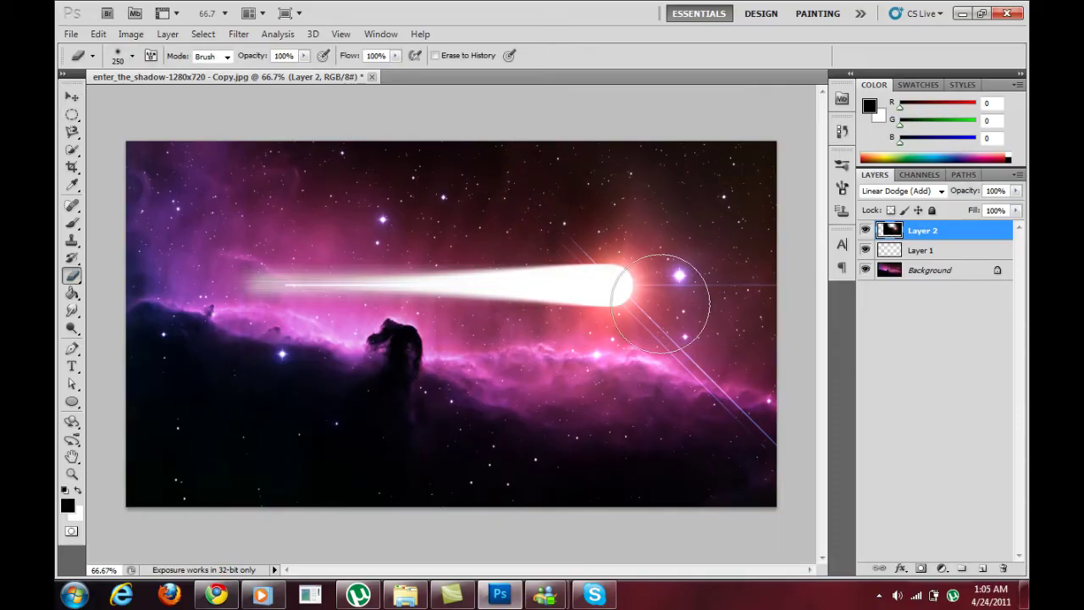
{"action": "mouse_move", "coordinate": [661, 303]}
{"action": "left_mouse_down"}
{"action": "mouse_move", "coordinate": [726, 424]}
{"action": "mouse_move", "coordinate": [762, 291]}
{"action": "mouse_move", "coordinate": [762, 339]}
{"action": "mouse_move", "coordinate": [708, 391]}
{"action": "mouse_move", "coordinate": [685, 344]}
{"action": "mouse_move", "coordinate": [684, 311]}
{"action": "mouse_move", "coordinate": [720, 302]}
{"action": "mouse_move", "coordinate": [722, 280]}
{"action": "mouse_move", "coordinate": [693, 280]}
{"action": "mouse_move", "coordinate": [648, 349]}
{"action": "mouse_move", "coordinate": [627, 222]}
{"action": "mouse_move", "coordinate": [563, 212]}
{"action": "mouse_move", "coordinate": [552, 189]}
{"action": "mouse_move", "coordinate": [743, 225]}
{"action": "mouse_move", "coordinate": [726, 198]}
{"action": "mouse_move", "coordinate": [681, 213]}
{"action": "mouse_move", "coordinate": [659, 198]}
{"action": "left_mouse_up"}
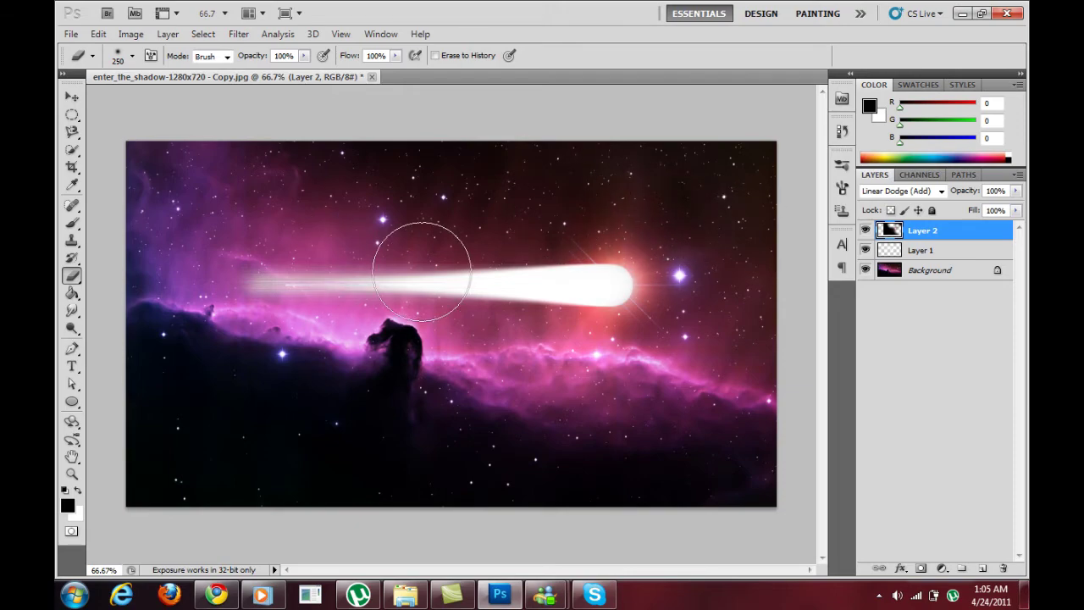
{"action": "mouse_move", "coordinate": [422, 271]}
{"action": "left_mouse_down"}
{"action": "mouse_move", "coordinate": [479, 254]}
{"action": "mouse_move", "coordinate": [523, 285]}
{"action": "mouse_move", "coordinate": [305, 271]}
{"action": "left_mouse_up"}
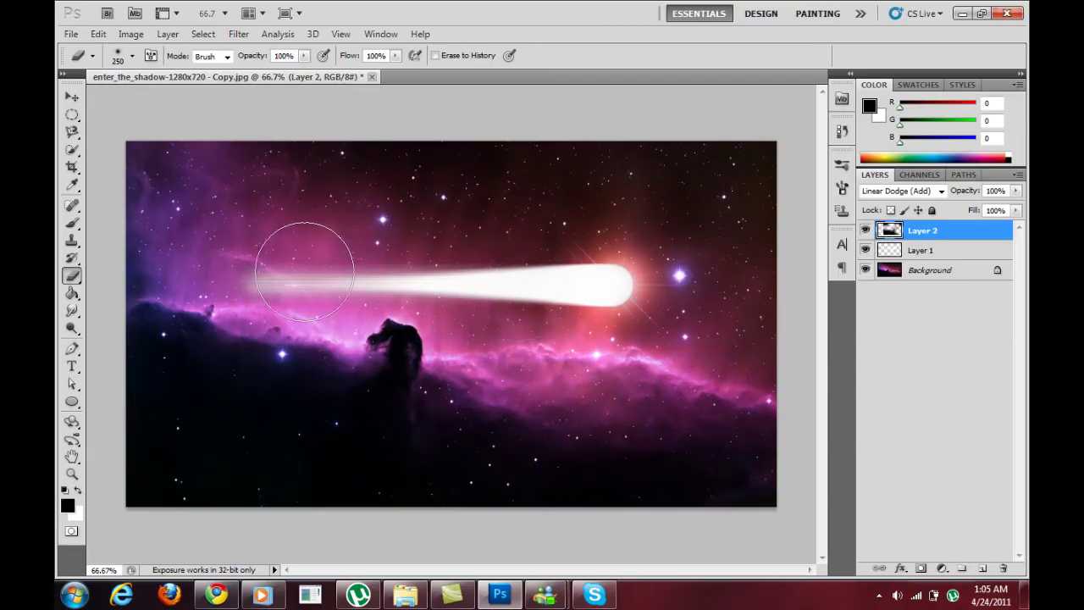
- Add a white layer mask to Layer 1 and choose a Foreground to Transparent gradient
{"action": "left_click", "coordinate": [930, 257]}
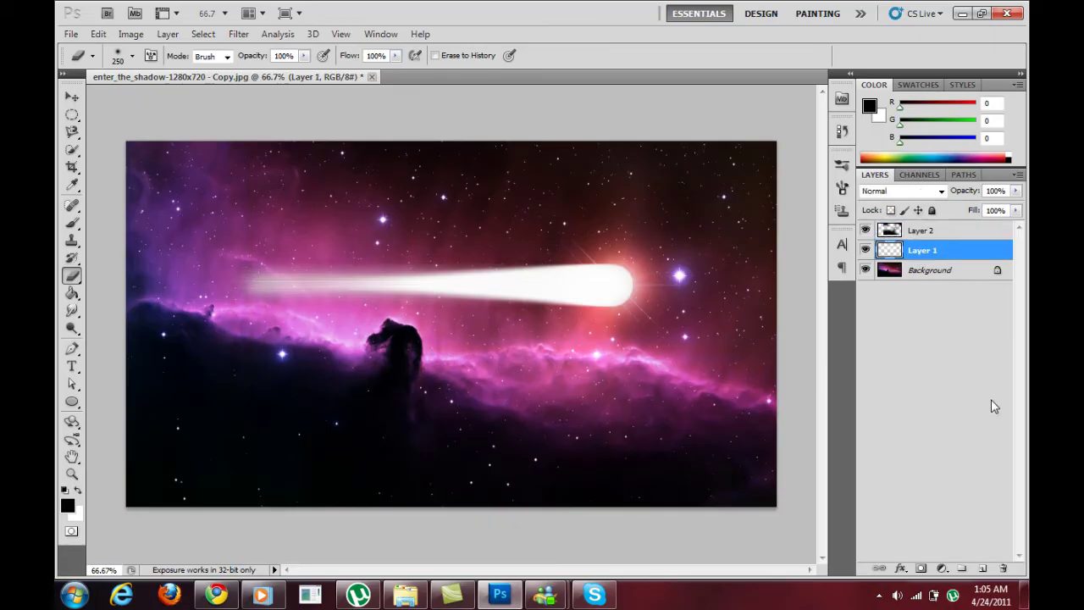
{"action": "left_click", "coordinate": [922, 569]}
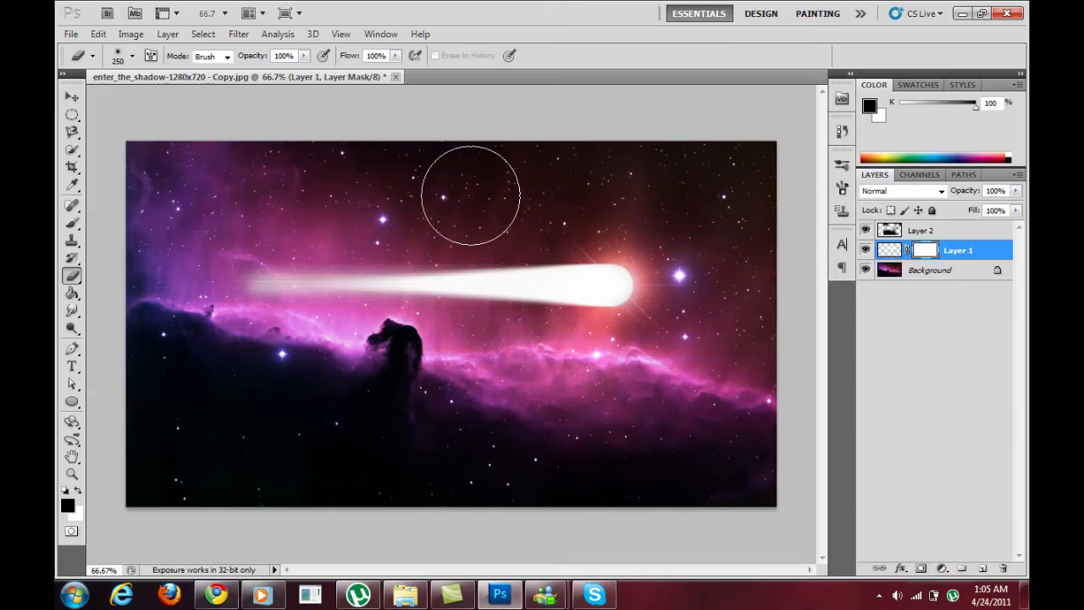
{"action": "left_click", "coordinate": [71, 297]}
{"action": "left_click", "coordinate": [114, 288]}
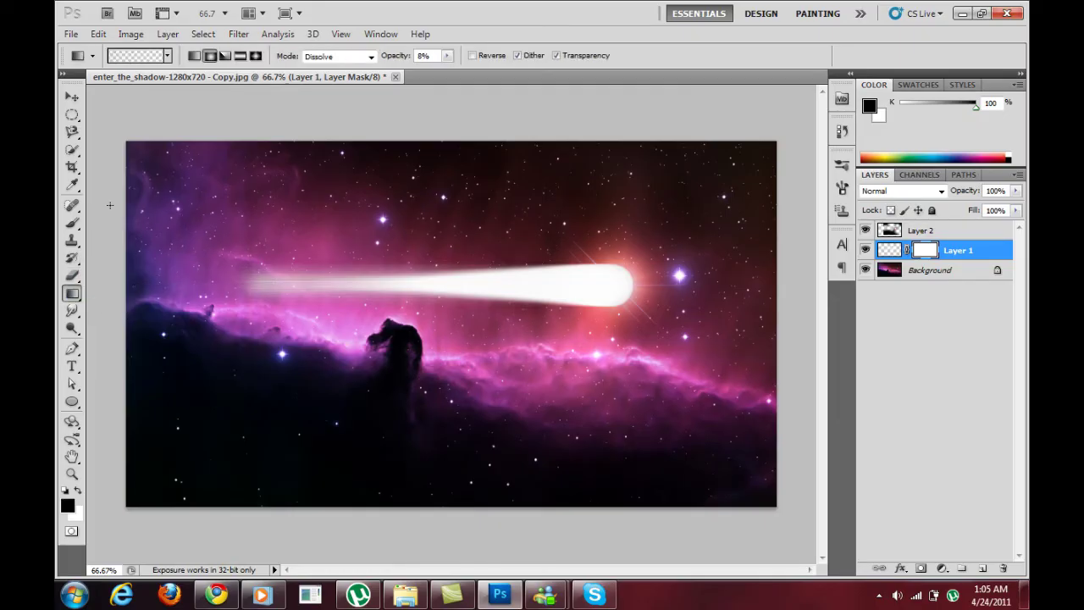
{"action": "left_click", "coordinate": [143, 57]}
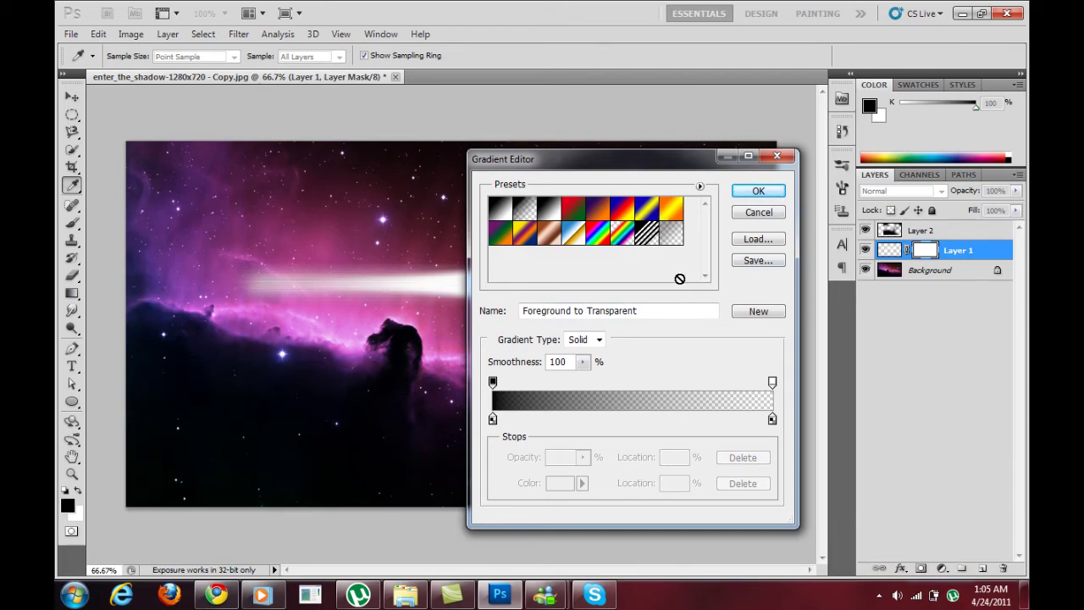
{"action": "left_click", "coordinate": [748, 195]}
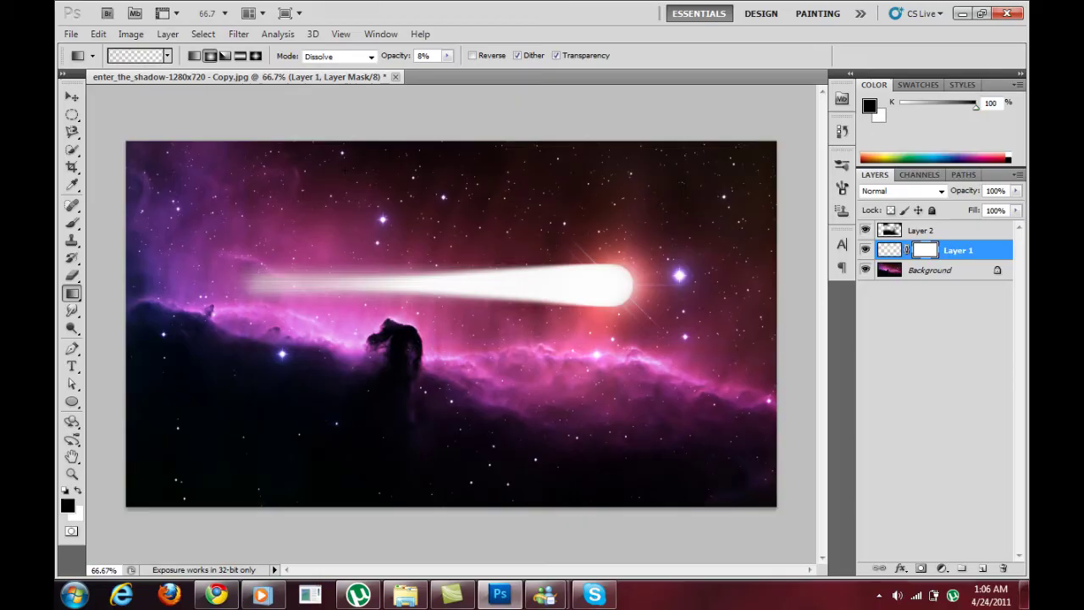
{"action": "left_click", "coordinate": [371, 56]}
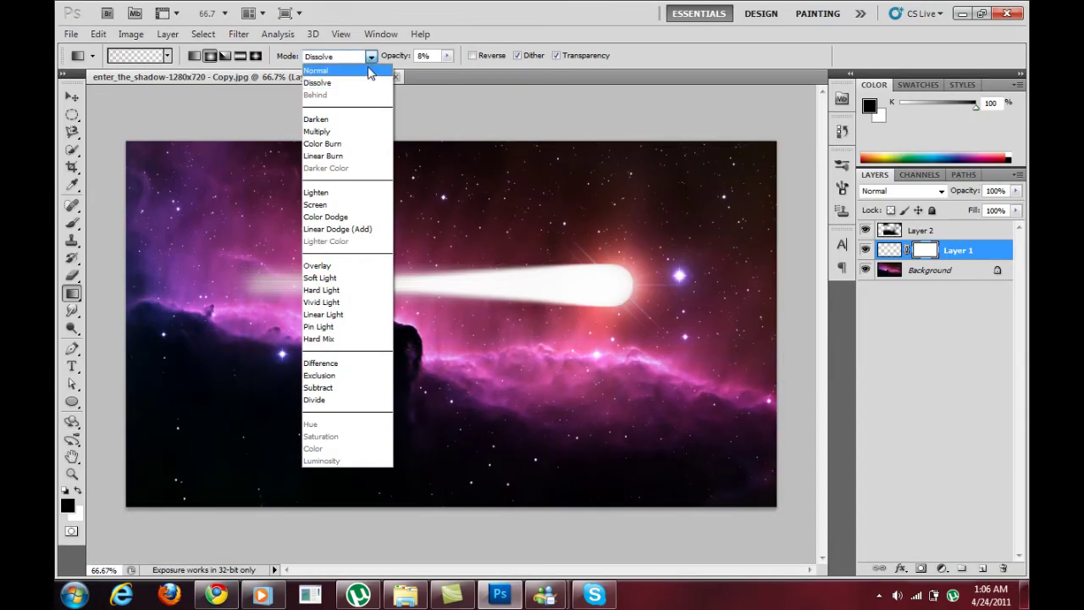
- Draw Normal-mode gradients at about 93% opacity on Layer 1's mask across the tail
{"action": "left_click", "coordinate": [368, 71]}
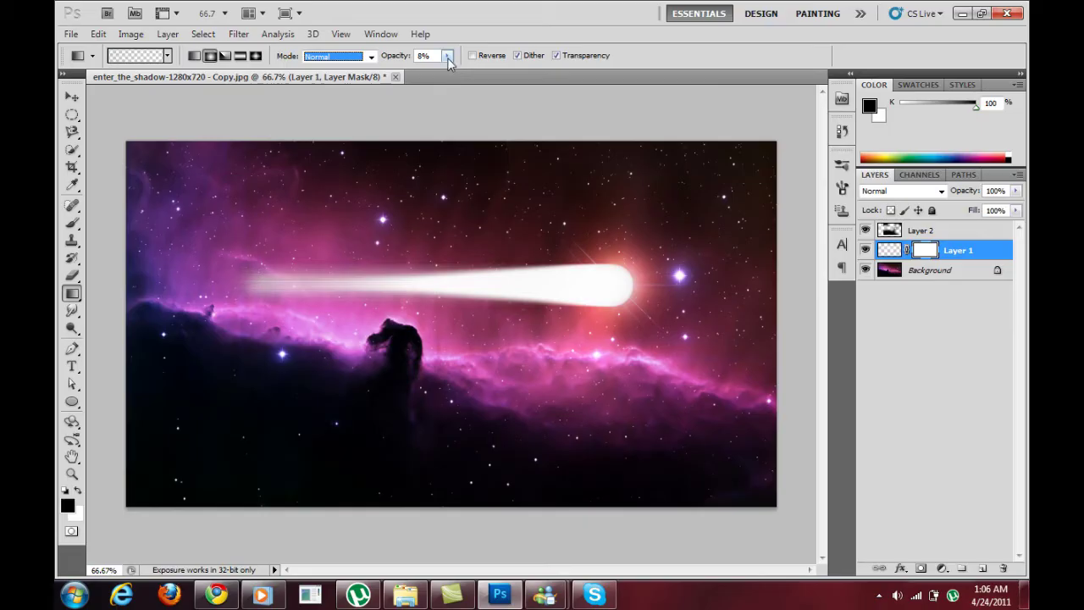
{"action": "left_click_drag", "start_coordinate": [449, 63], "coordinate": [497, 39]}
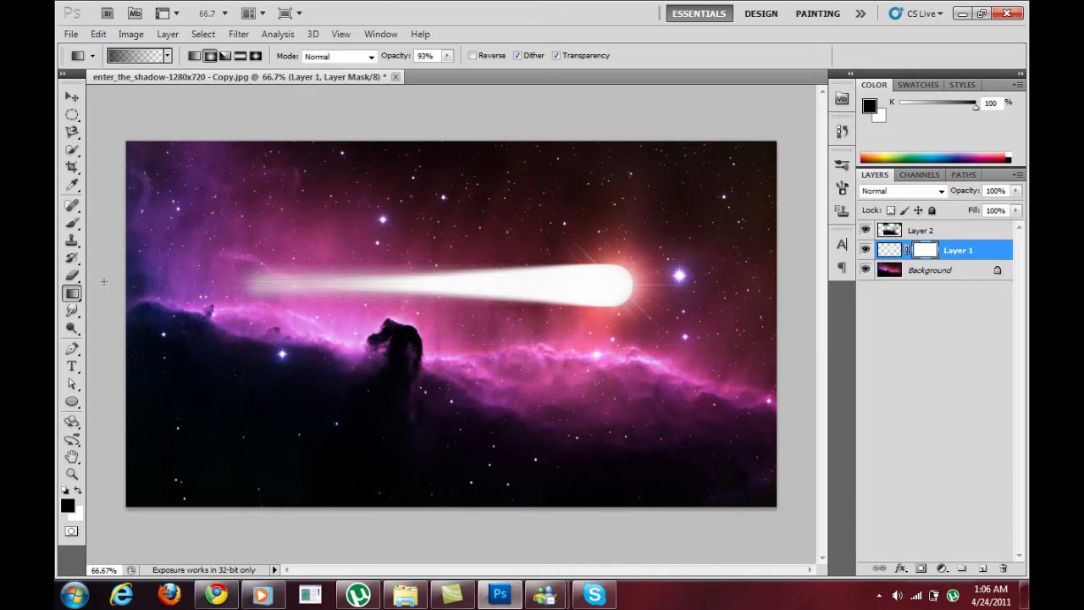
{"action": "left_click_drag", "start_coordinate": [104, 281], "coordinate": [169, 294]}
{"action": "left_click_drag", "start_coordinate": [349, 289], "coordinate": [349, 290]}
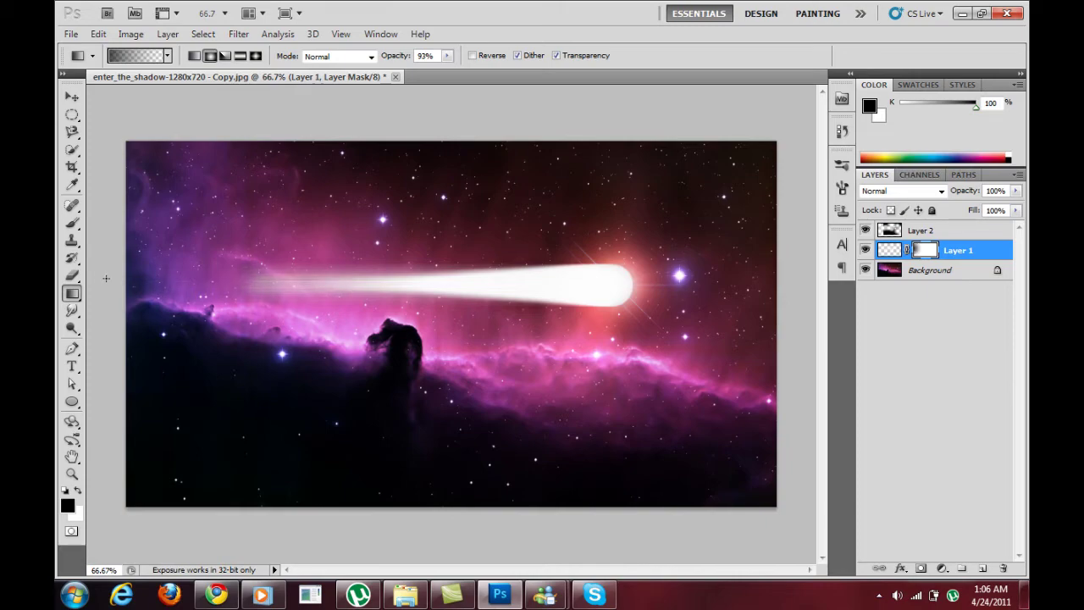
{"action": "left_click_drag", "start_coordinate": [171, 278], "coordinate": [420, 277]}
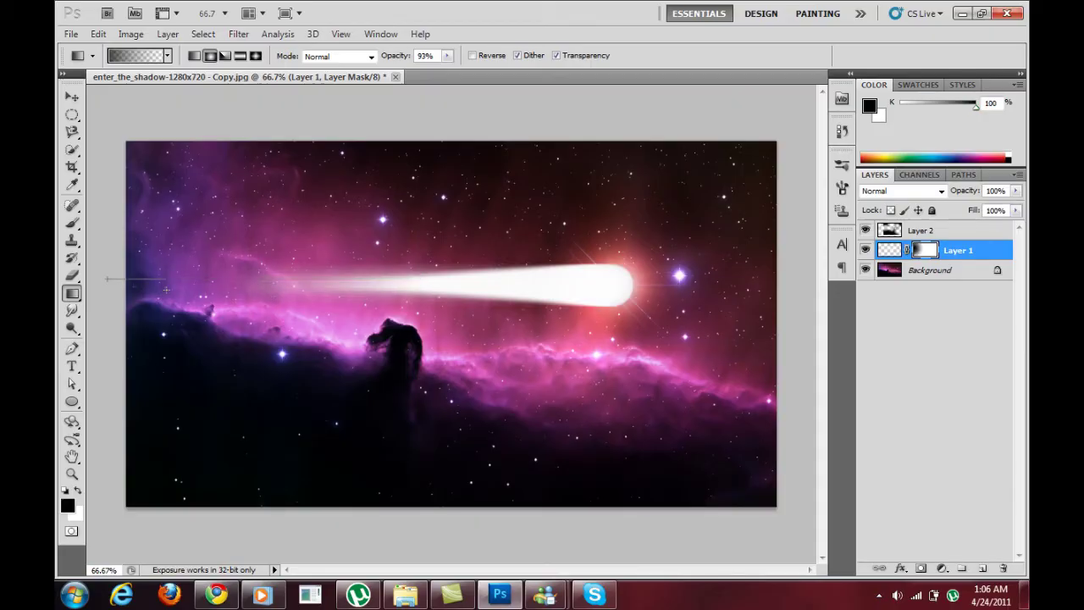
{"action": "left_click_drag", "start_coordinate": [364, 277], "coordinate": [394, 285]}
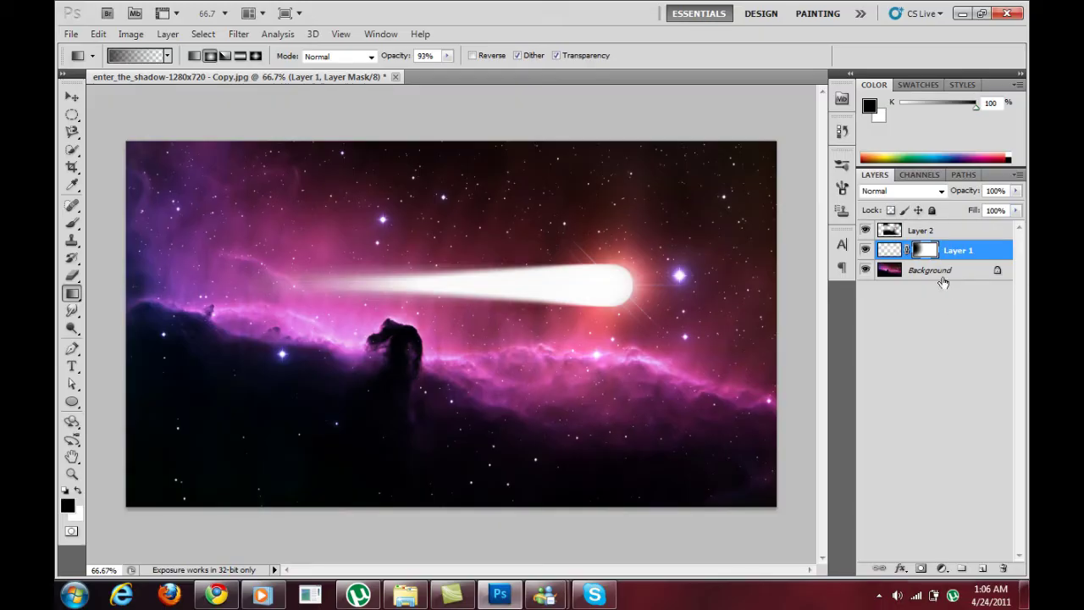
- Add Layer 3 above Layer 2 and lay a faint gradient at 8% opacity
{"action": "left_click", "coordinate": [962, 230]}
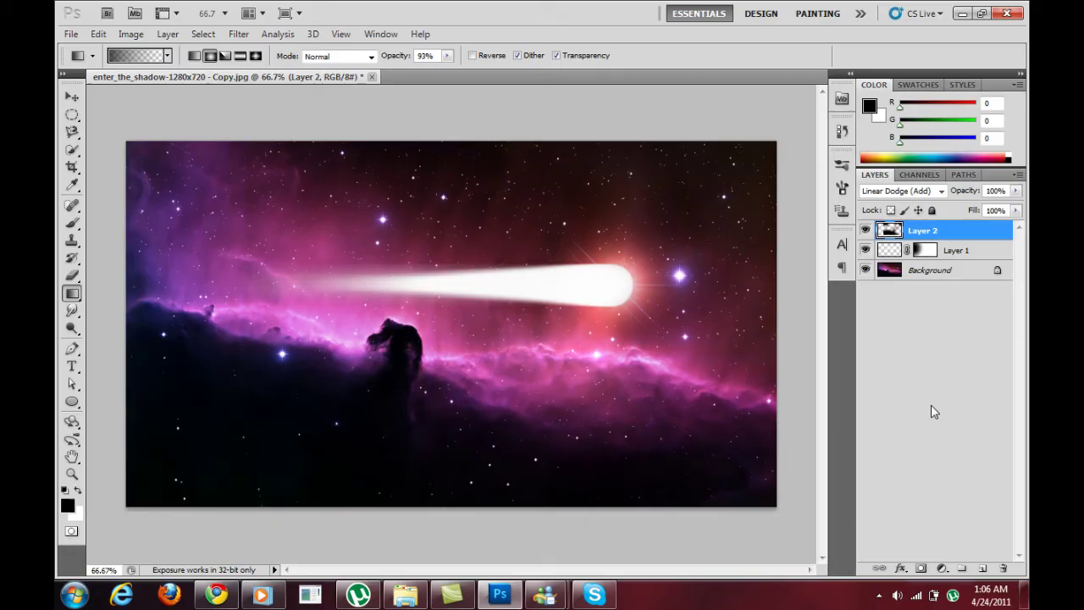
{"action": "left_click", "coordinate": [982, 567]}
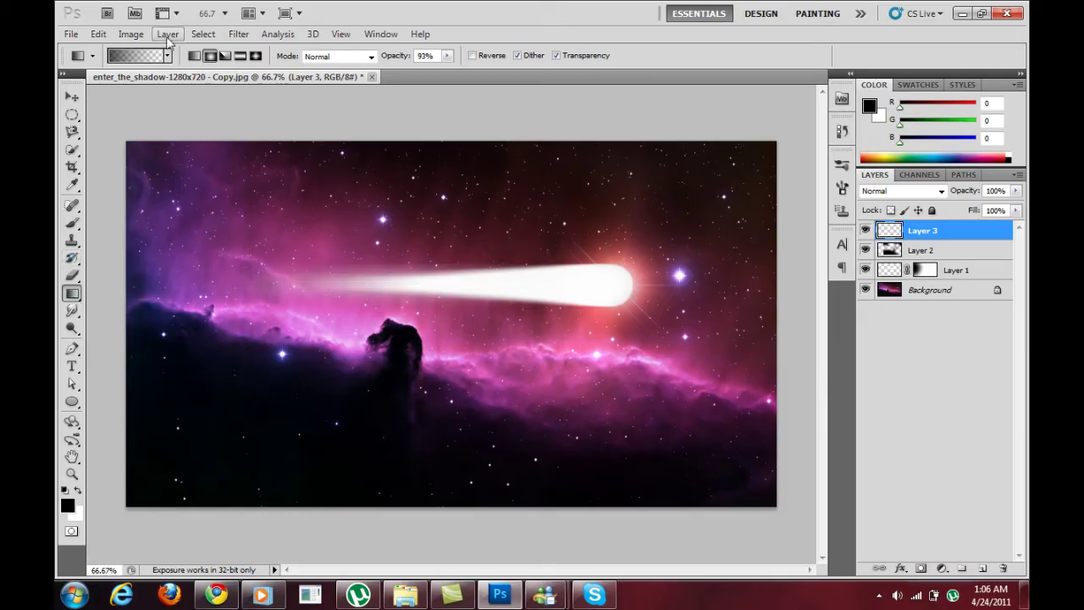
{"action": "left_click", "coordinate": [448, 55]}
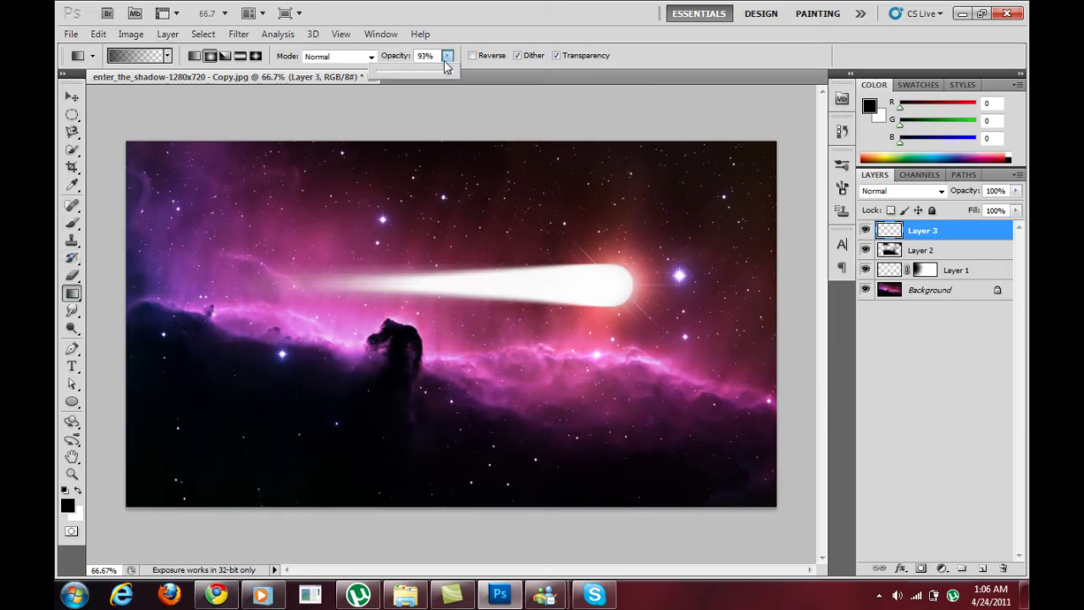
{"action": "left_click_drag", "start_coordinate": [449, 75], "coordinate": [383, 73]}
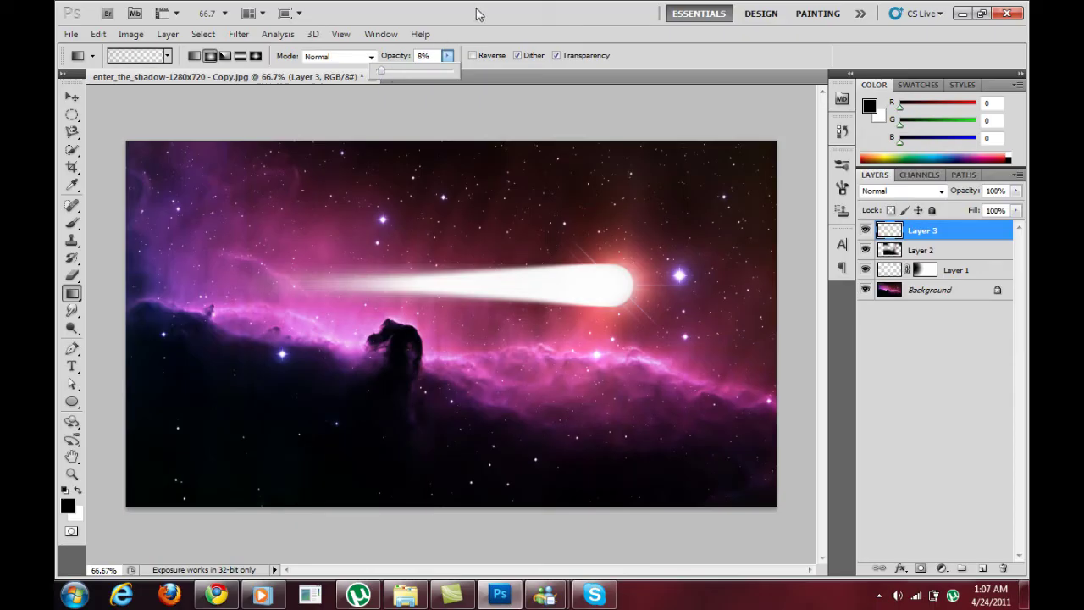
{"action": "left_click", "coordinate": [497, 73]}
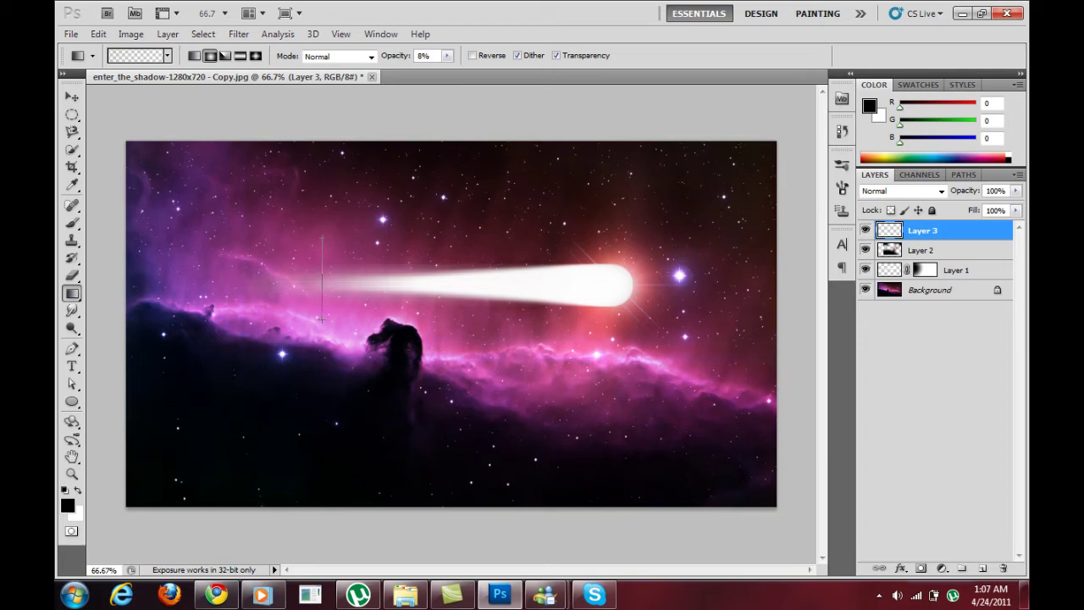
{"action": "left_click_drag", "start_coordinate": [322, 315], "coordinate": [323, 316]}
- Switch the gradient to Dissolve mode and scatter white speckles above the comet tail
{"action": "left_click", "coordinate": [371, 56]}
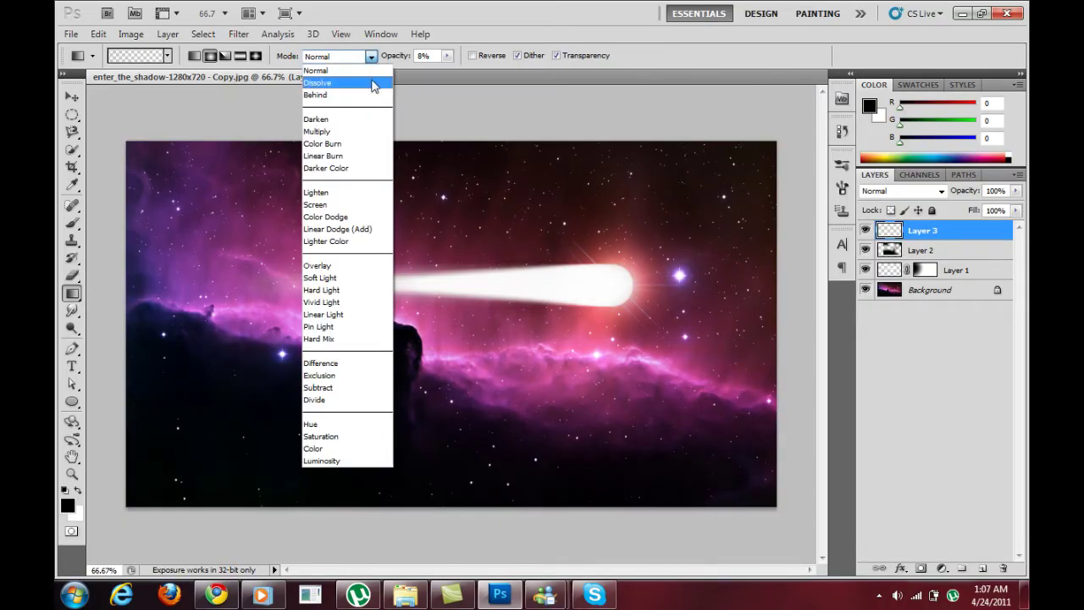
{"action": "left_click", "coordinate": [373, 83]}
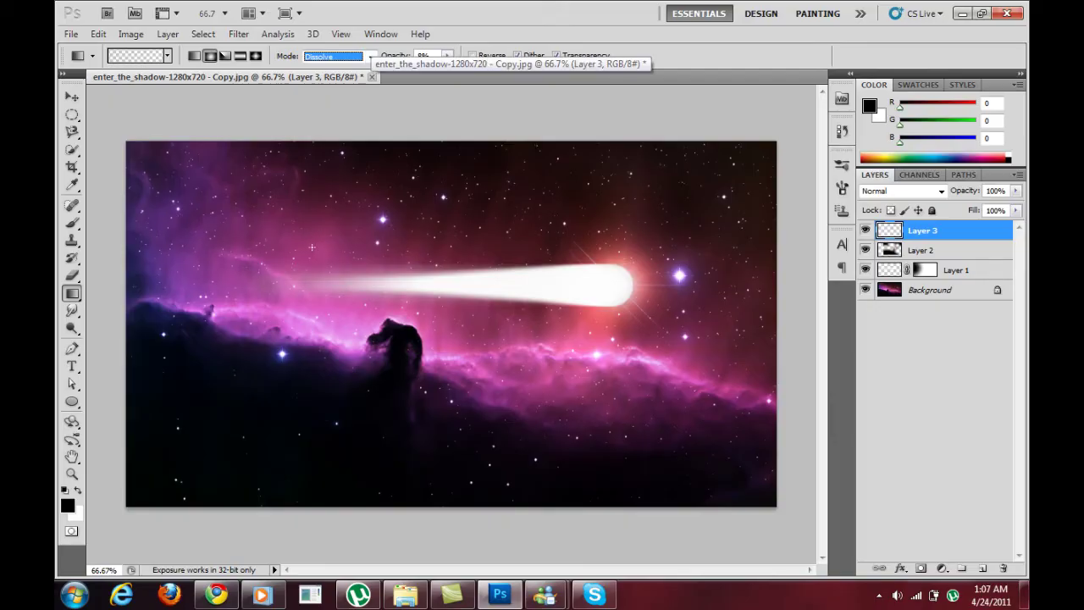
{"action": "left_click_drag", "start_coordinate": [312, 246], "coordinate": [311, 328]}
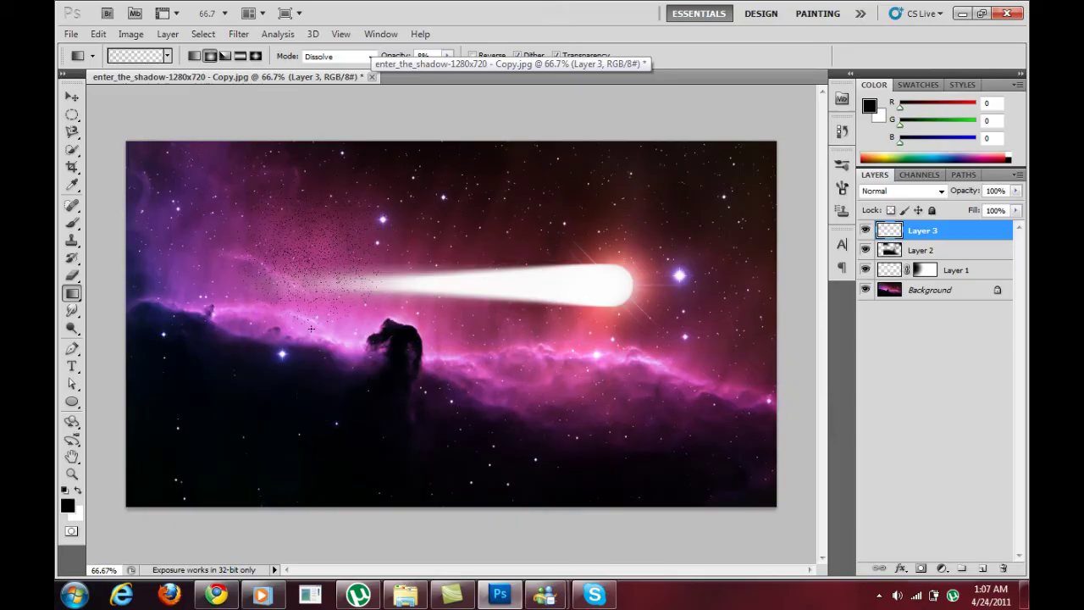
{"action": "key", "text": "ctrl+z"}
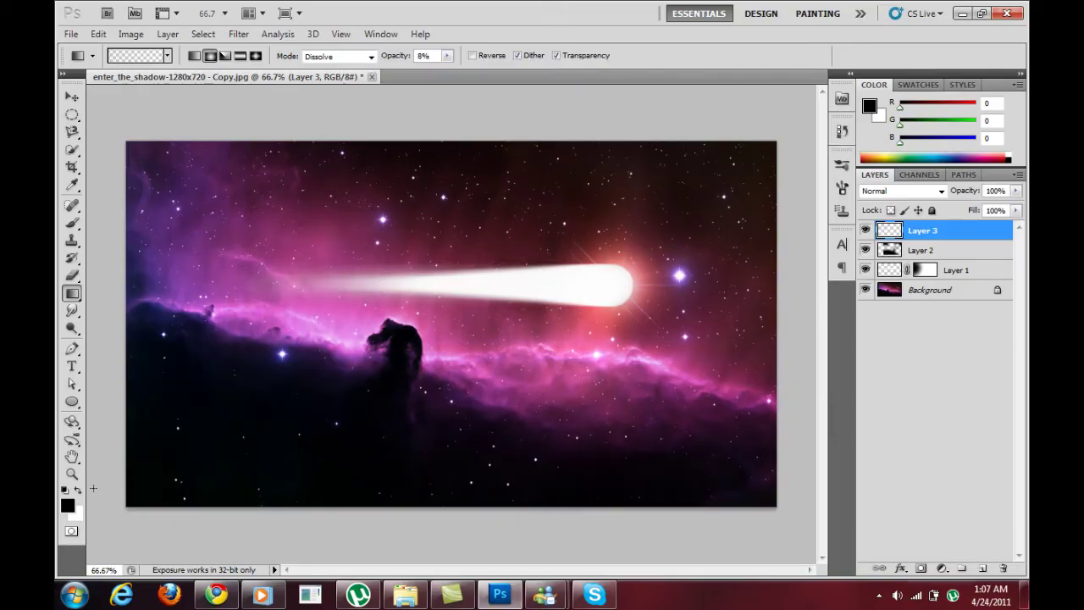
{"action": "left_click", "coordinate": [77, 491]}
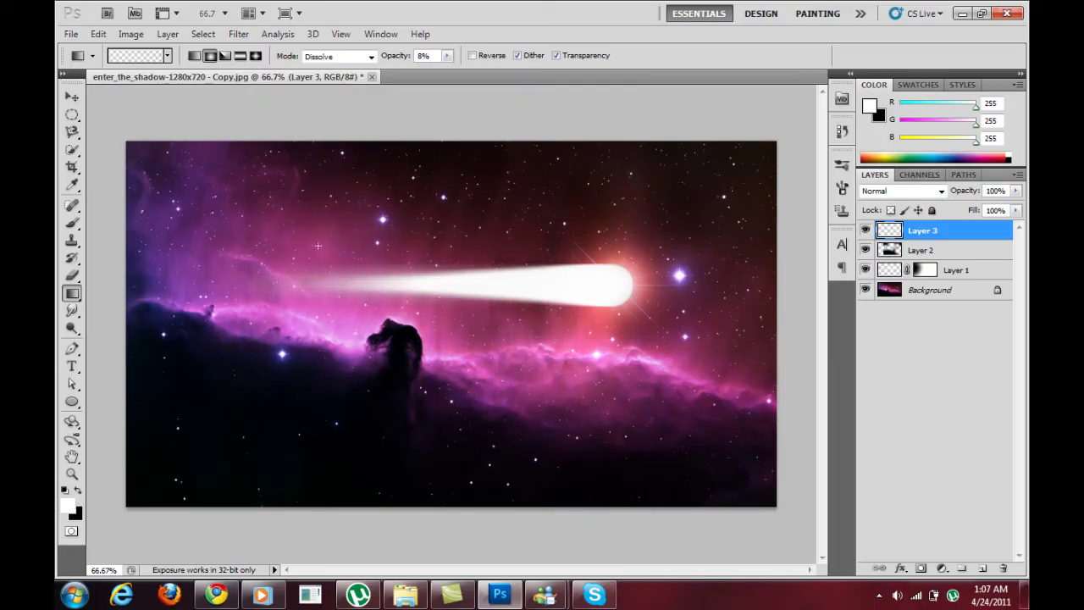
{"action": "mouse_move", "coordinate": [301, 329]}
{"action": "left_mouse_down"}
{"action": "mouse_move", "coordinate": [299, 354]}
{"action": "mouse_move", "coordinate": [299, 326]}
{"action": "left_mouse_up"}
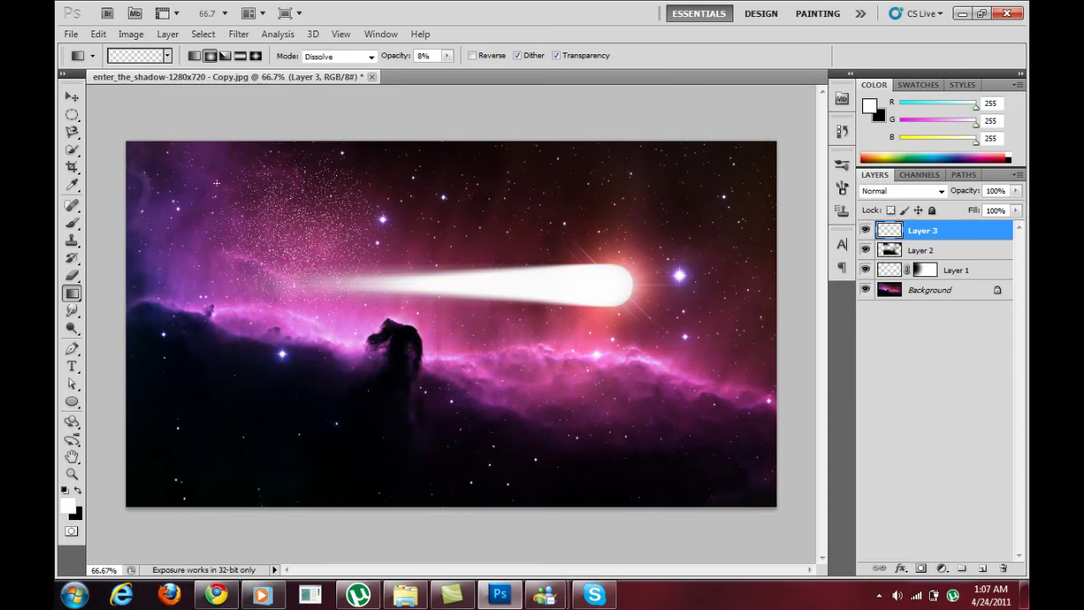
- Move Layer 3's speckles from above the tail onto the comet's glowing head
{"action": "left_click", "coordinate": [72, 98]}
{"action": "left_click_drag", "start_coordinate": [273, 236], "coordinate": [562, 273]}
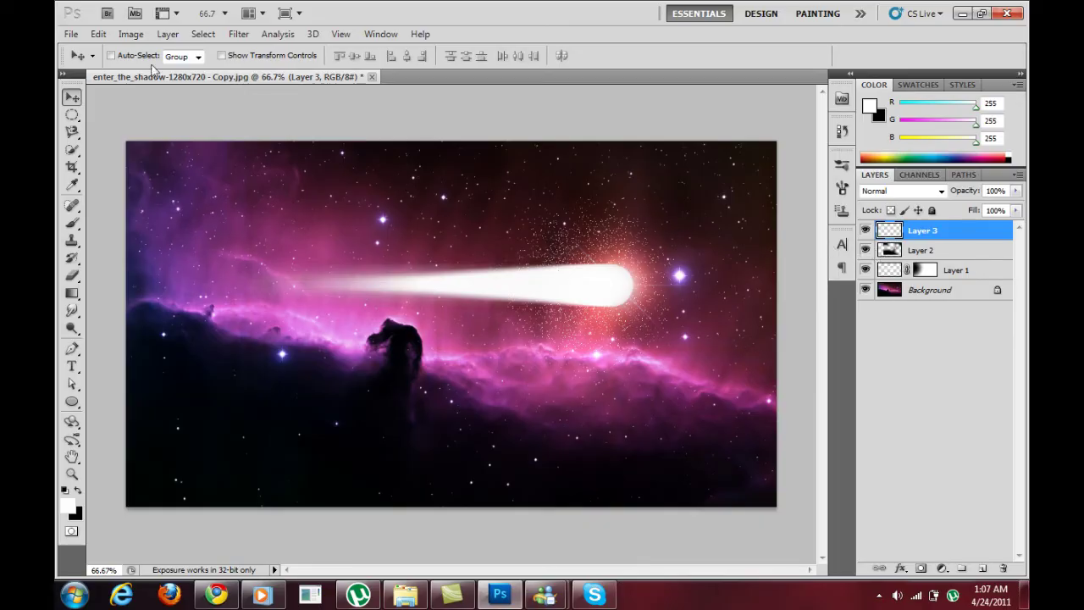
{"action": "left_click", "coordinate": [98, 34]}
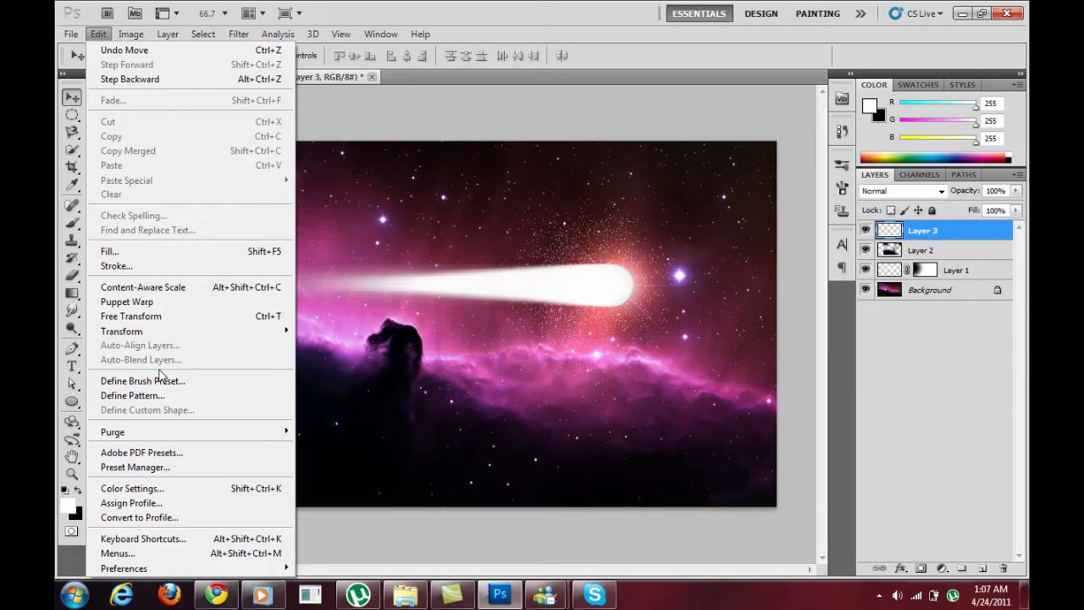
- Warp the speckles, stretching the left corners back along the tail and pulling the right corners outward
{"action": "mouse_move", "coordinate": [170, 332]}
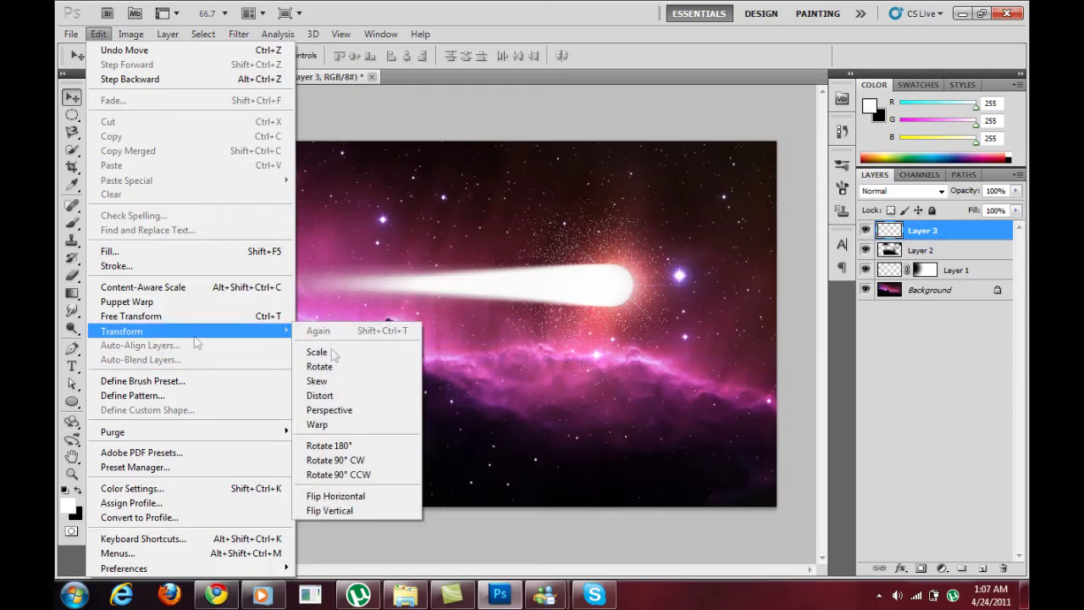
{"action": "left_click", "coordinate": [349, 425]}
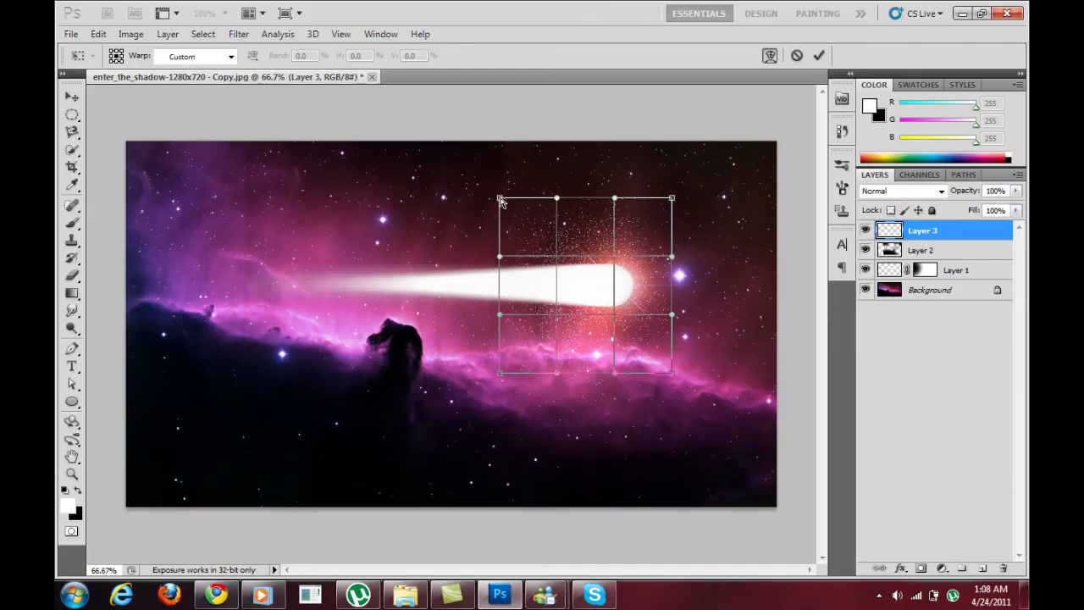
{"action": "left_click_drag", "start_coordinate": [501, 201], "coordinate": [58, 382]}
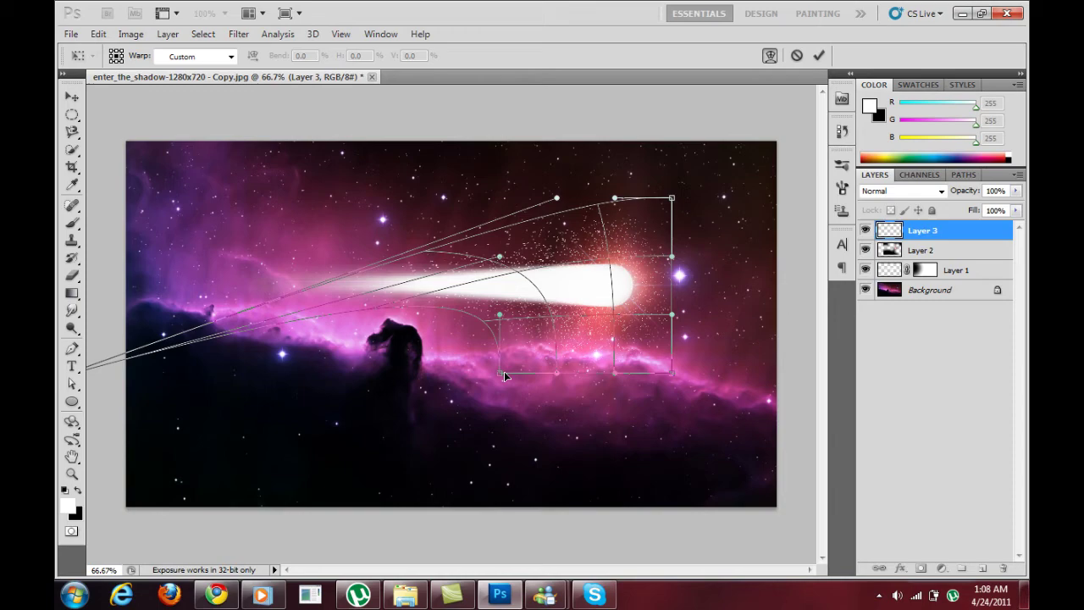
{"action": "left_click_drag", "start_coordinate": [505, 375], "coordinate": [55, 222]}
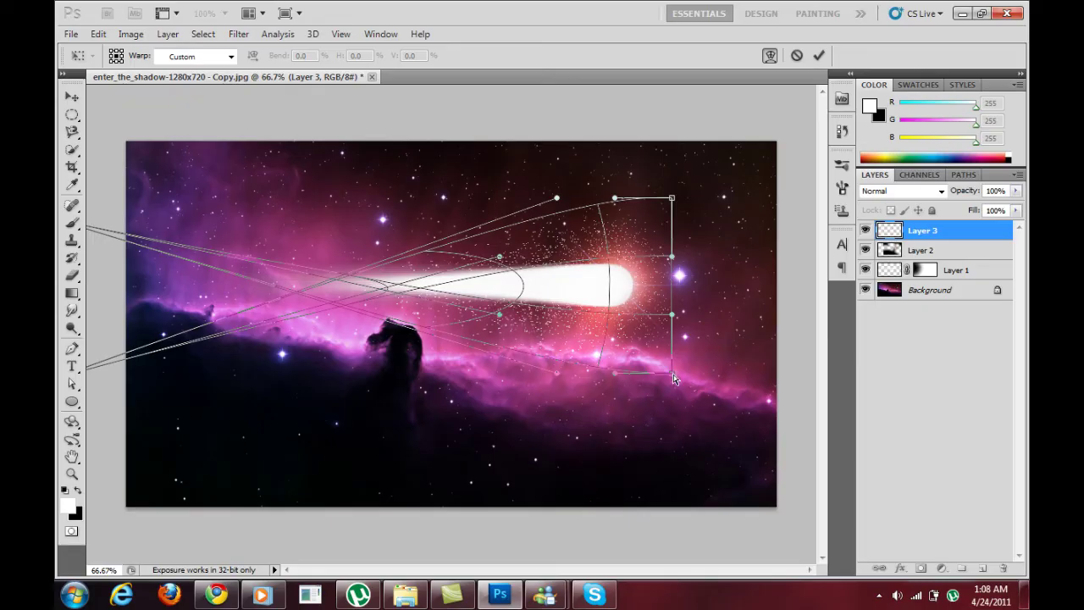
{"action": "left_click_drag", "start_coordinate": [674, 377], "coordinate": [702, 327]}
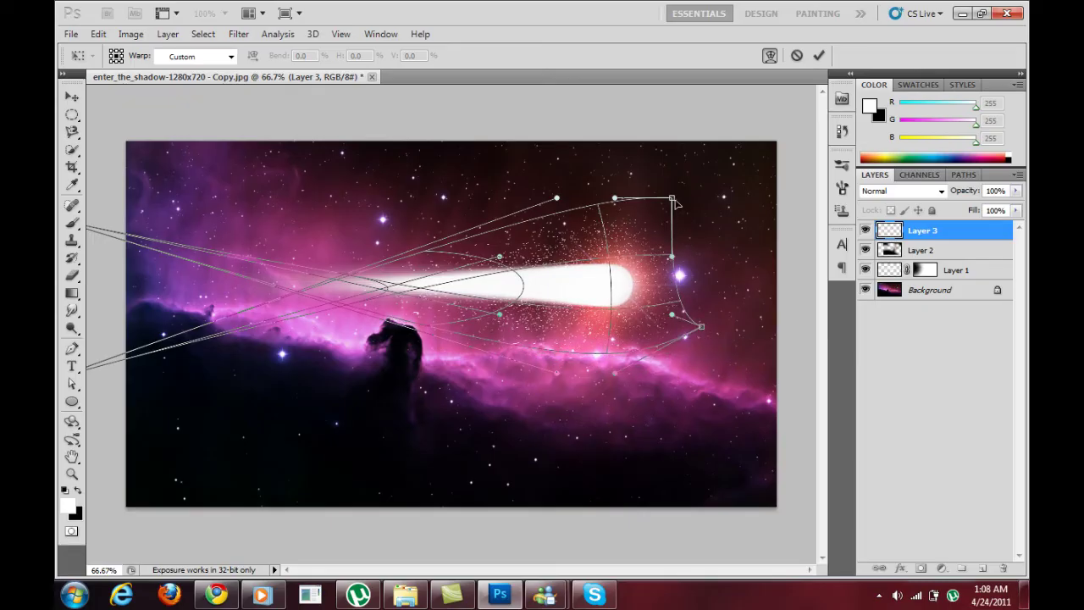
{"action": "left_click_drag", "start_coordinate": [674, 202], "coordinate": [698, 249]}
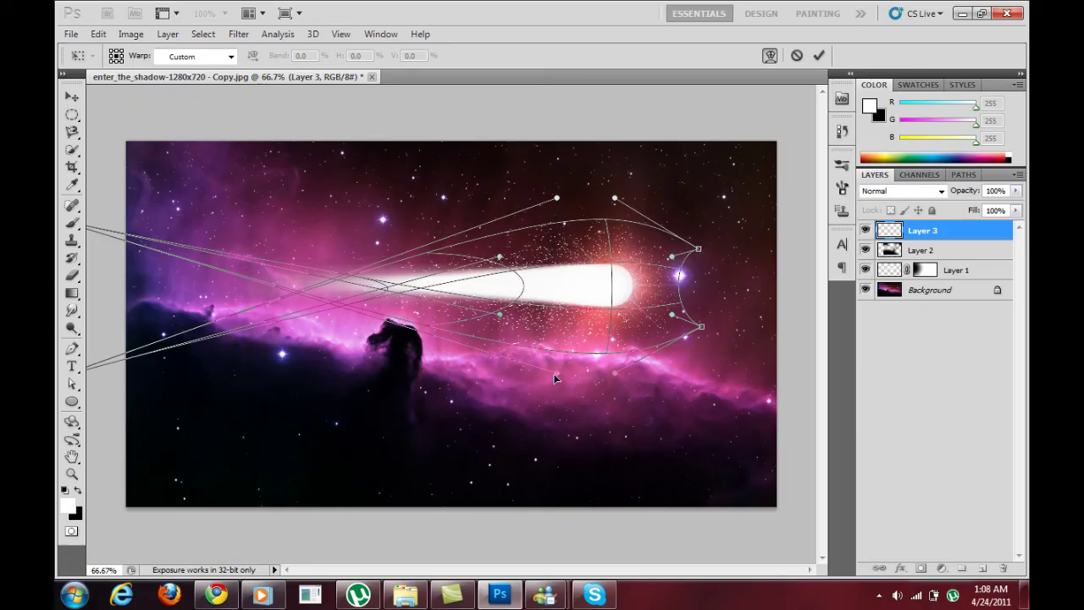
- Tighten the spray's upper and lower edges around the comet head and commit the warp
{"action": "left_click_drag", "start_coordinate": [556, 376], "coordinate": [561, 350]}
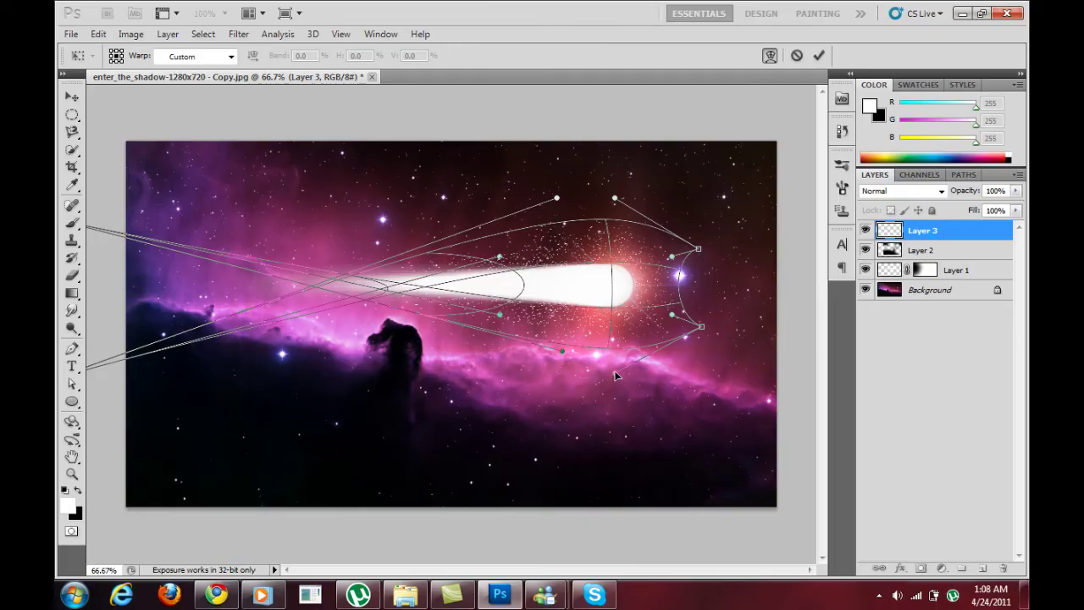
{"action": "left_click_drag", "start_coordinate": [616, 375], "coordinate": [608, 352]}
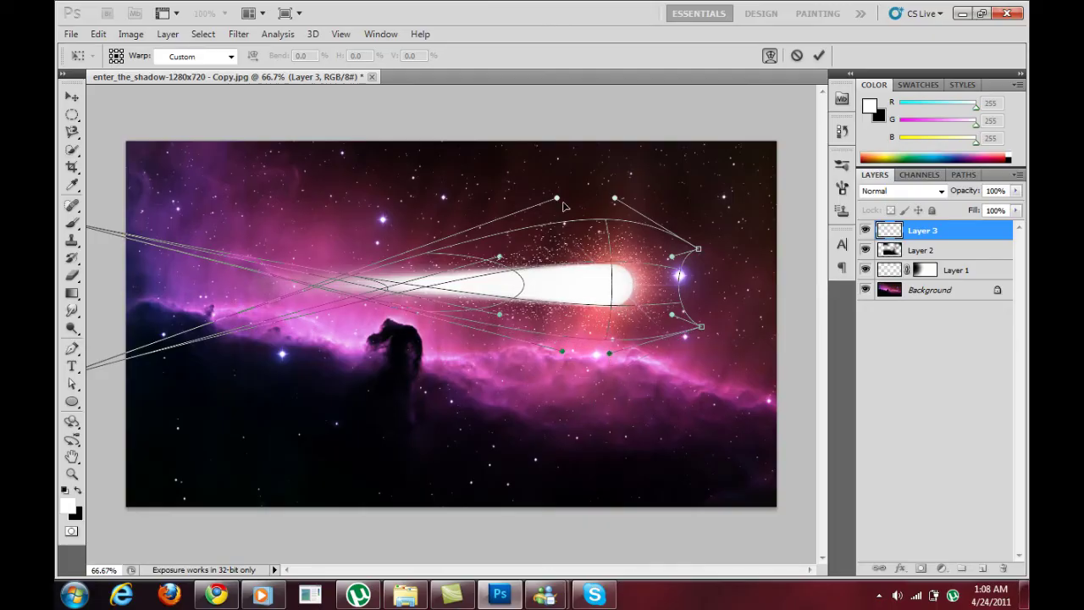
{"action": "left_click_drag", "start_coordinate": [559, 203], "coordinate": [556, 218]}
{"action": "left_click_drag", "start_coordinate": [617, 201], "coordinate": [610, 216]}
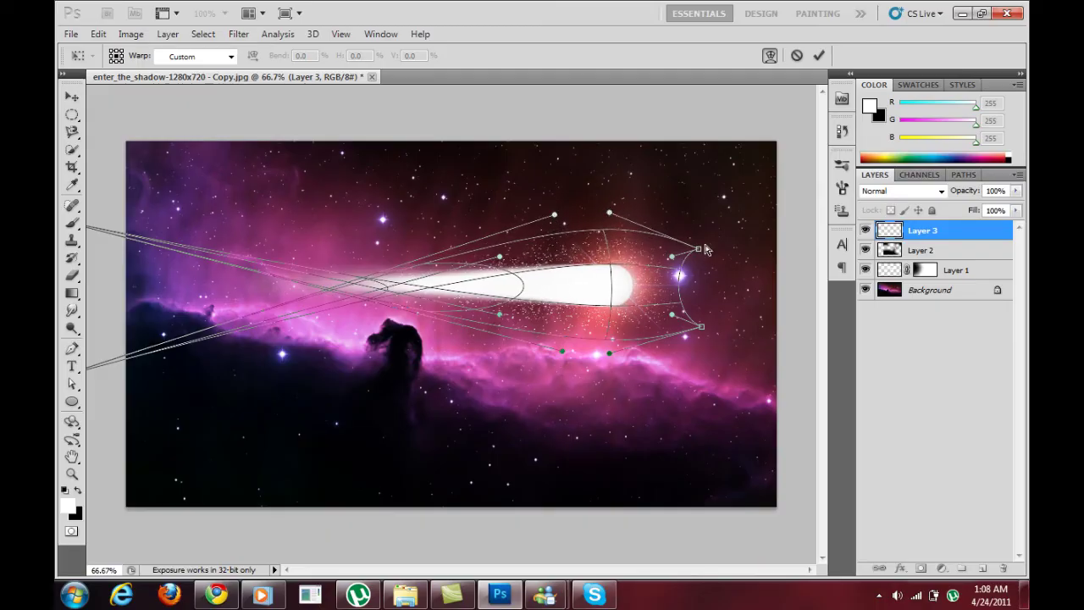
{"action": "left_click", "coordinate": [819, 55]}
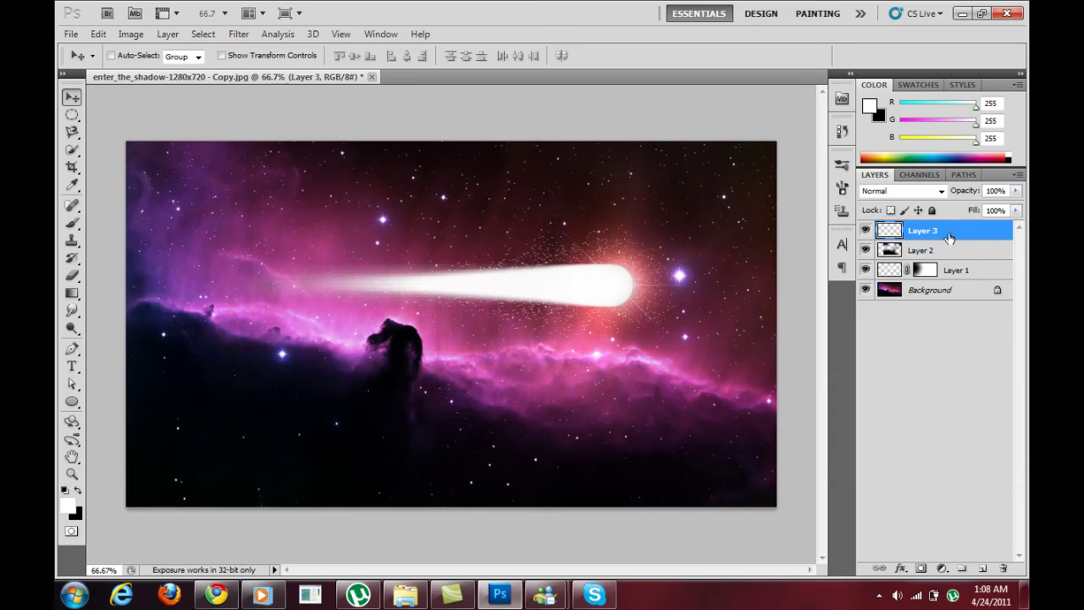
- Set Layer 3 to Screen blending and give it a Normal-mode white Outer Glow
{"action": "left_click", "coordinate": [940, 192]}
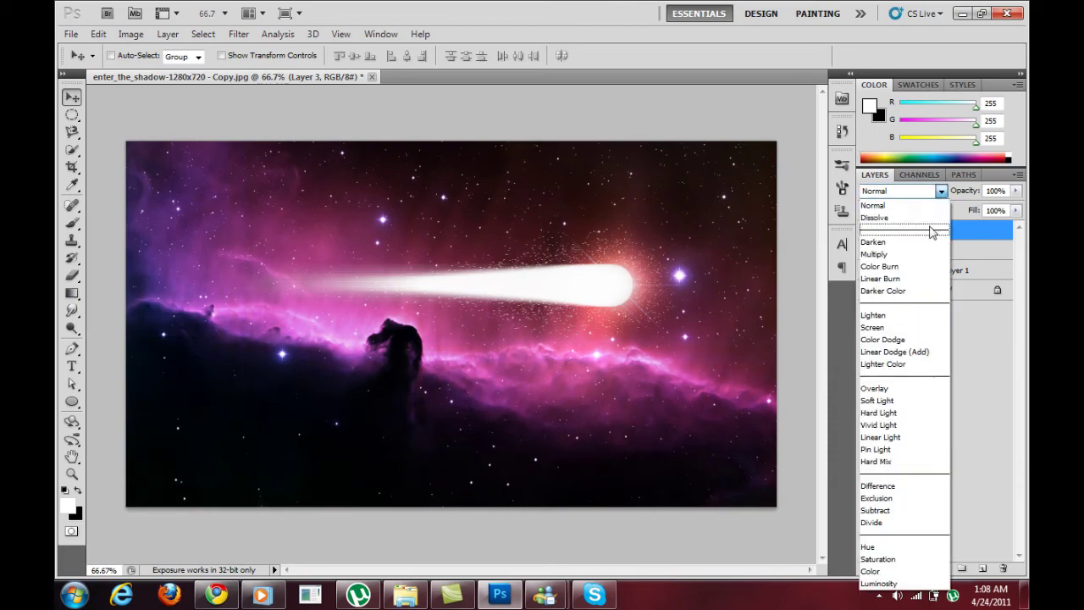
{"action": "left_click", "coordinate": [900, 329]}
{"action": "right_click", "coordinate": [932, 241]}
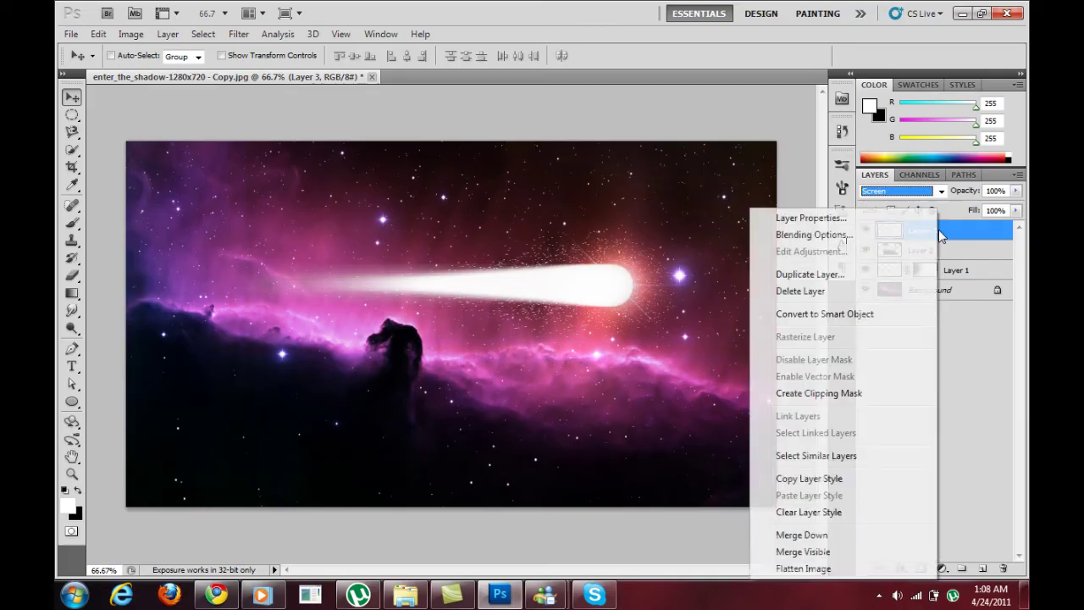
{"action": "left_click", "coordinate": [930, 236]}
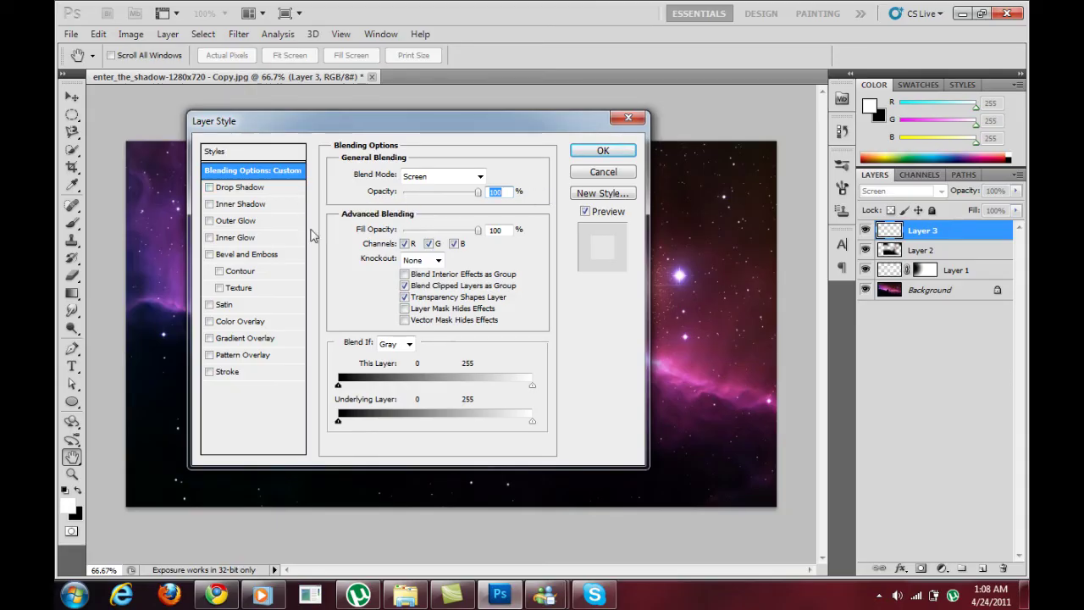
{"action": "left_click", "coordinate": [257, 222]}
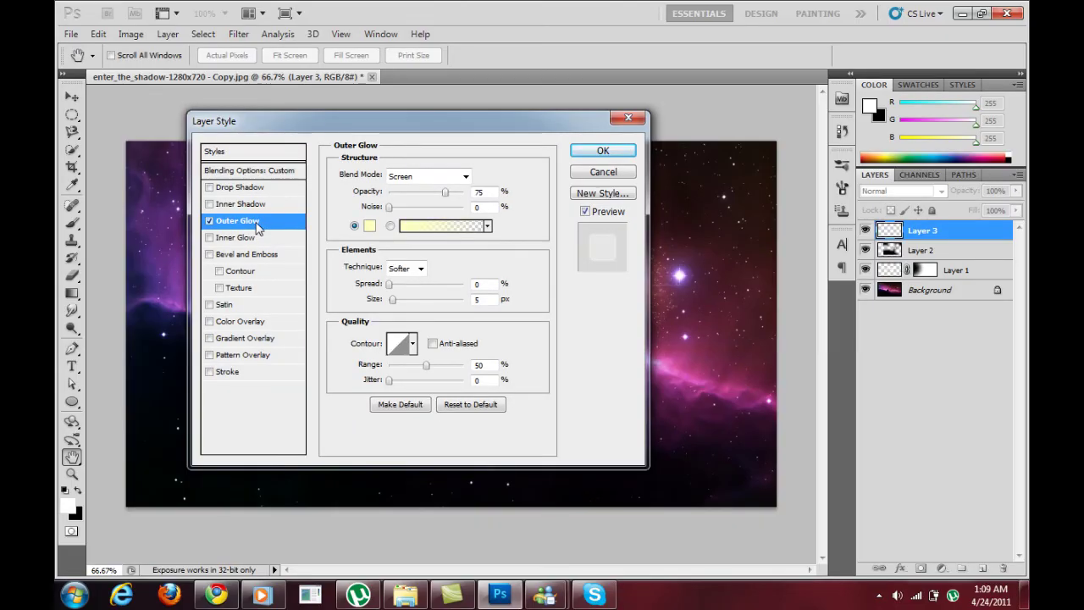
{"action": "left_click", "coordinate": [465, 176]}
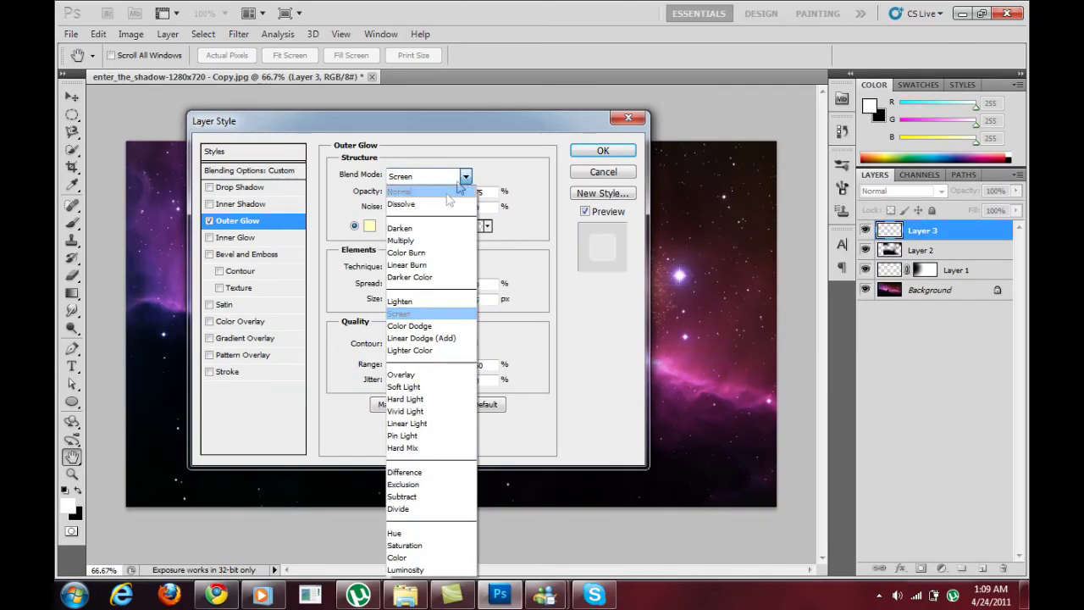
{"action": "left_click", "coordinate": [427, 192]}
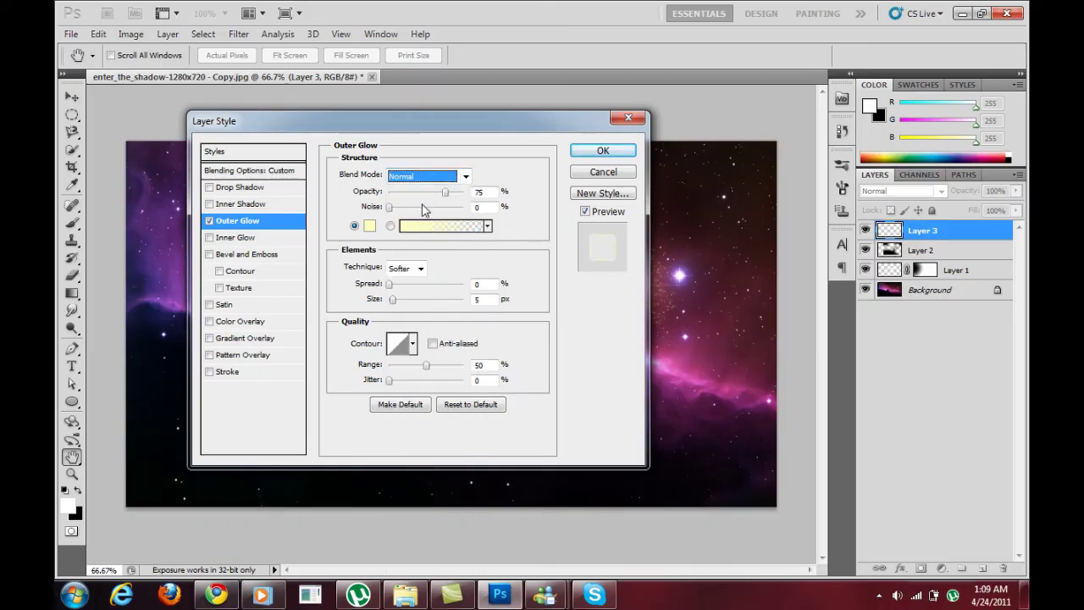
{"action": "left_click", "coordinate": [369, 226]}
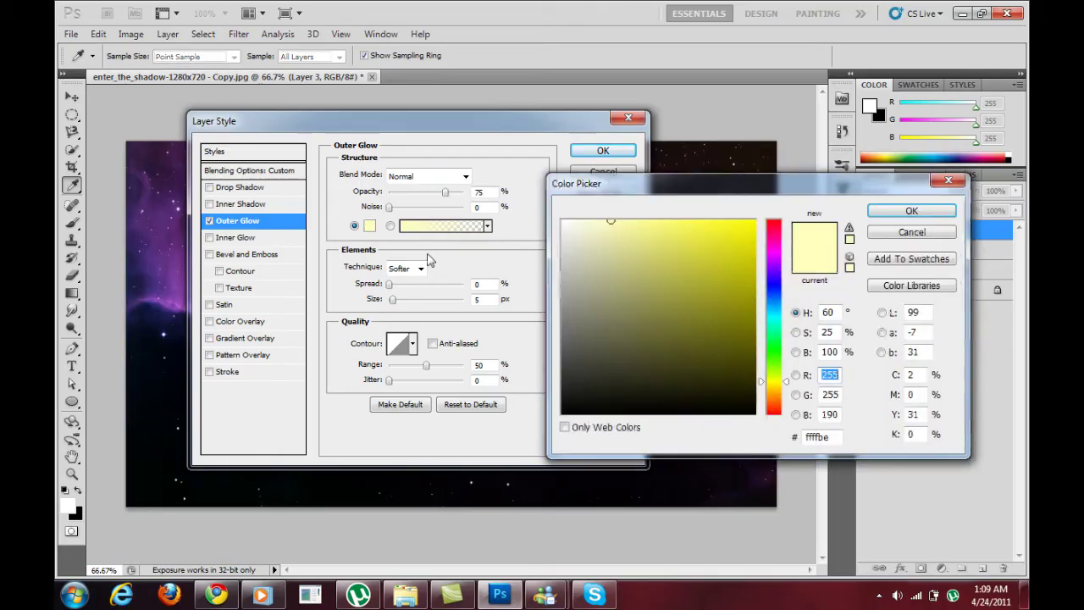
{"action": "left_click", "coordinate": [562, 222]}
{"action": "left_click", "coordinate": [913, 210]}
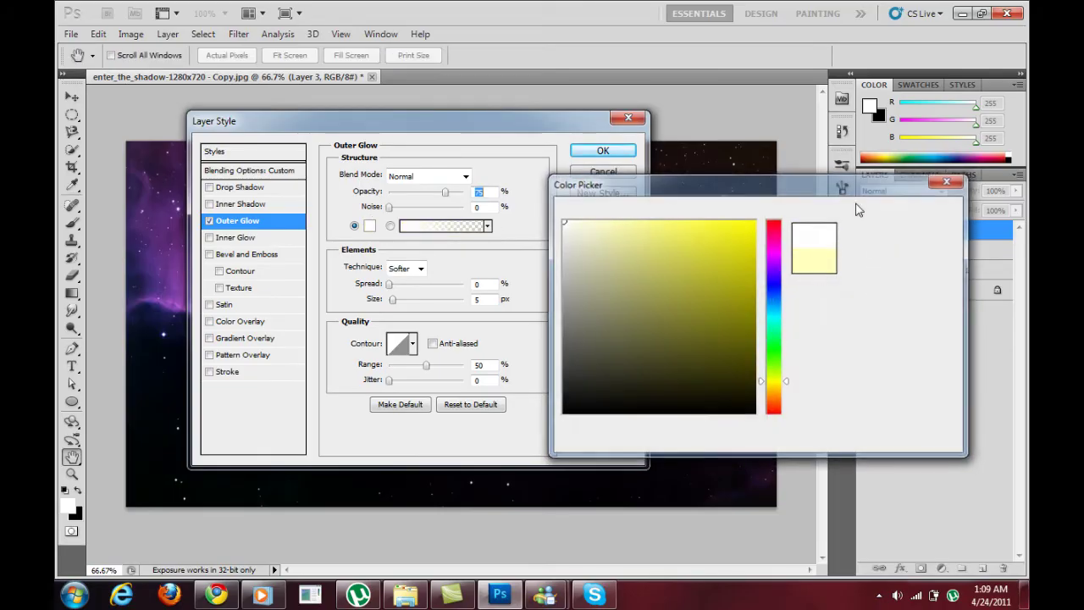
{"action": "key", "text": "Return"}
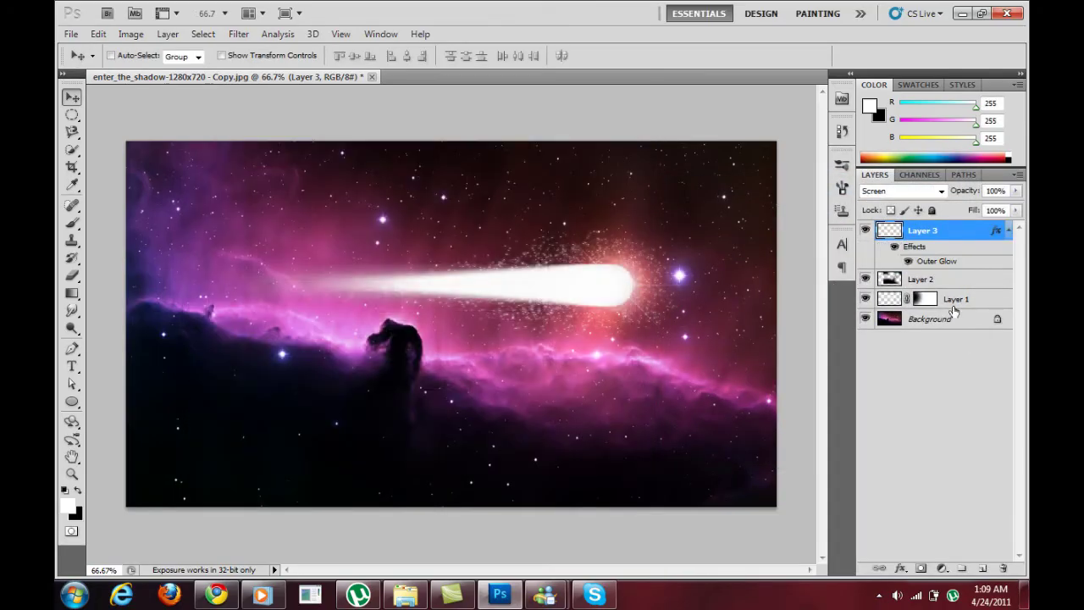
- Give Layer 1 a Hard Light Outer Glow coloured magenta ea00ff
{"action": "left_click", "coordinate": [965, 301]}
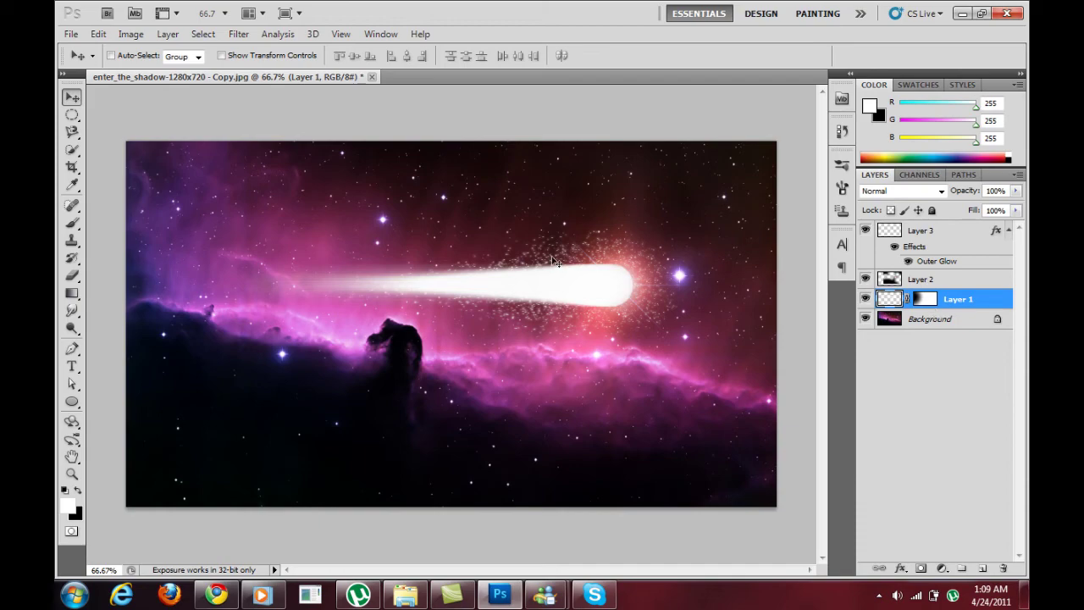
{"action": "right_click", "coordinate": [960, 303]}
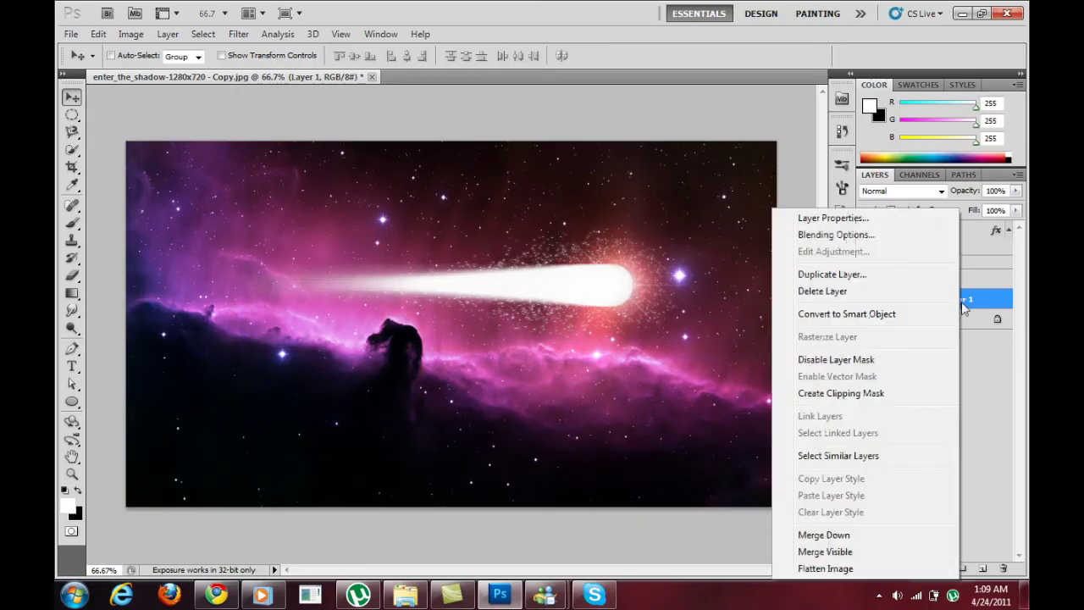
{"action": "left_click", "coordinate": [864, 234]}
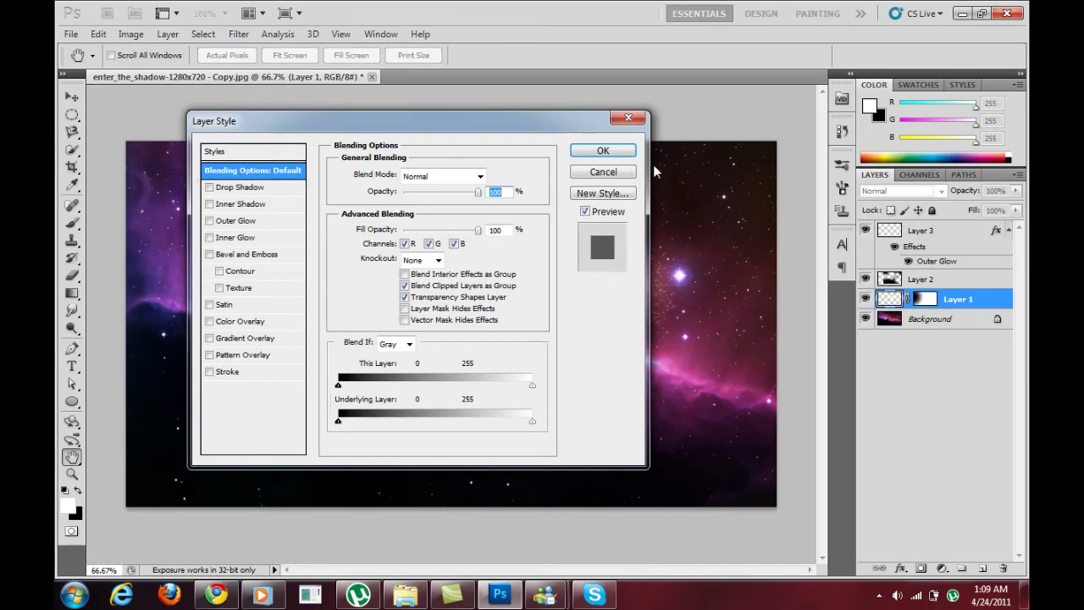
{"action": "left_click", "coordinate": [247, 223]}
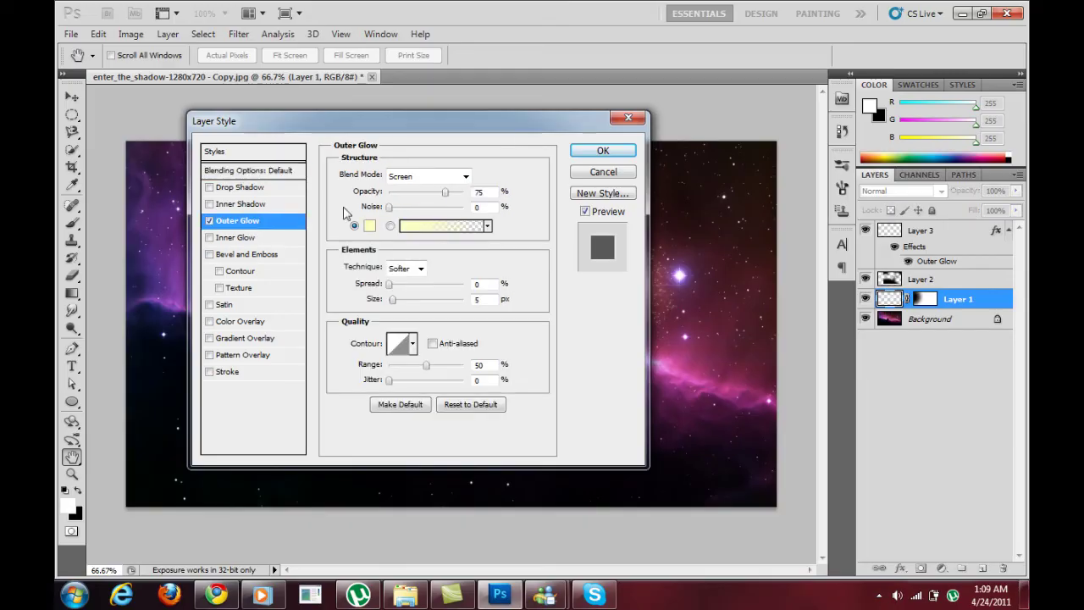
{"action": "left_click", "coordinate": [465, 176]}
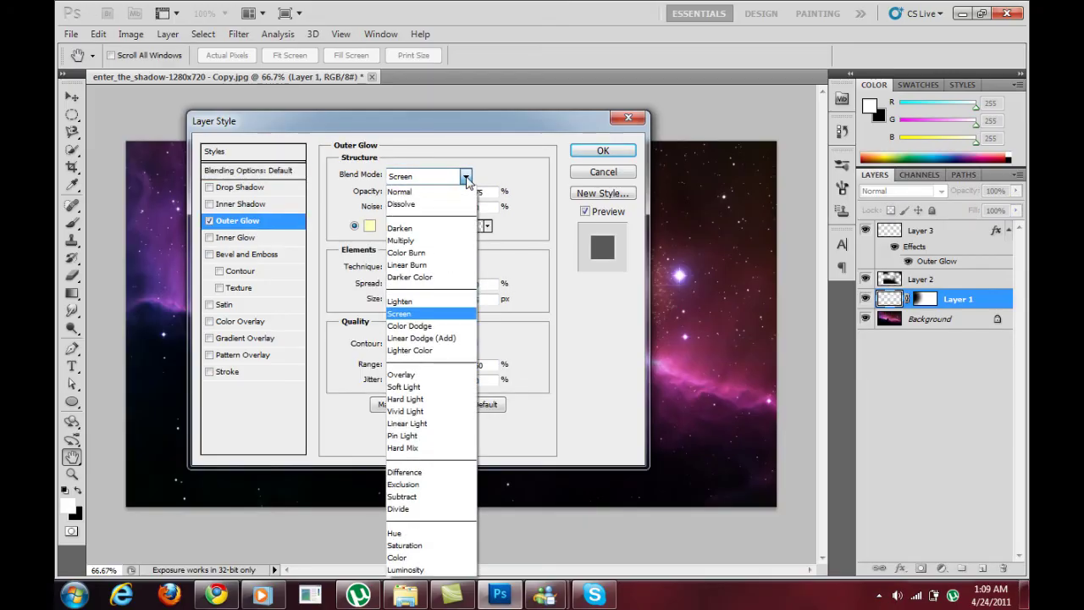
{"action": "left_click", "coordinate": [407, 399]}
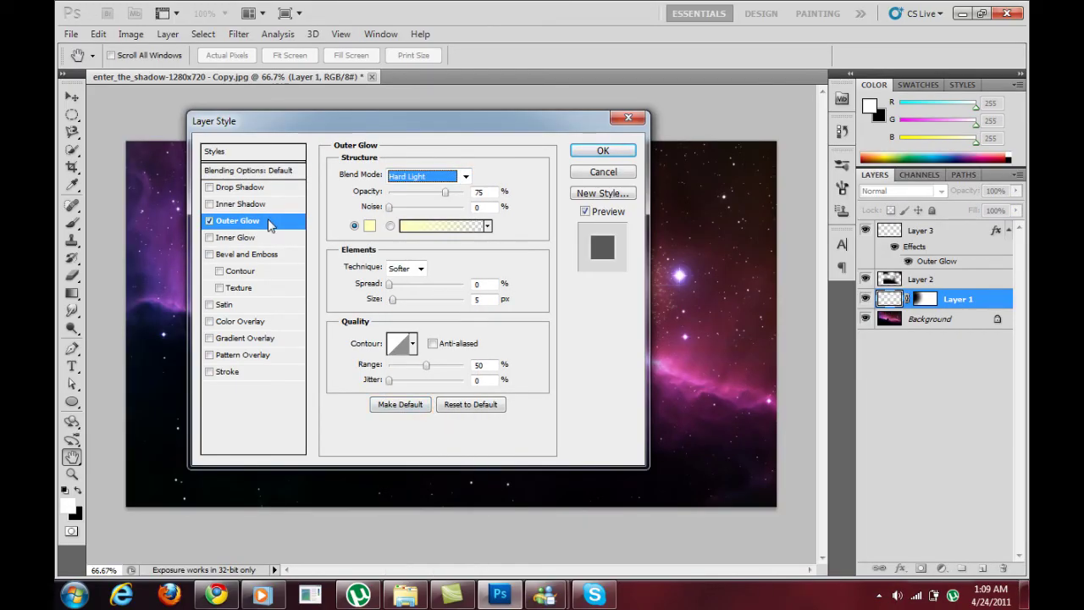
{"action": "left_click", "coordinate": [370, 225]}
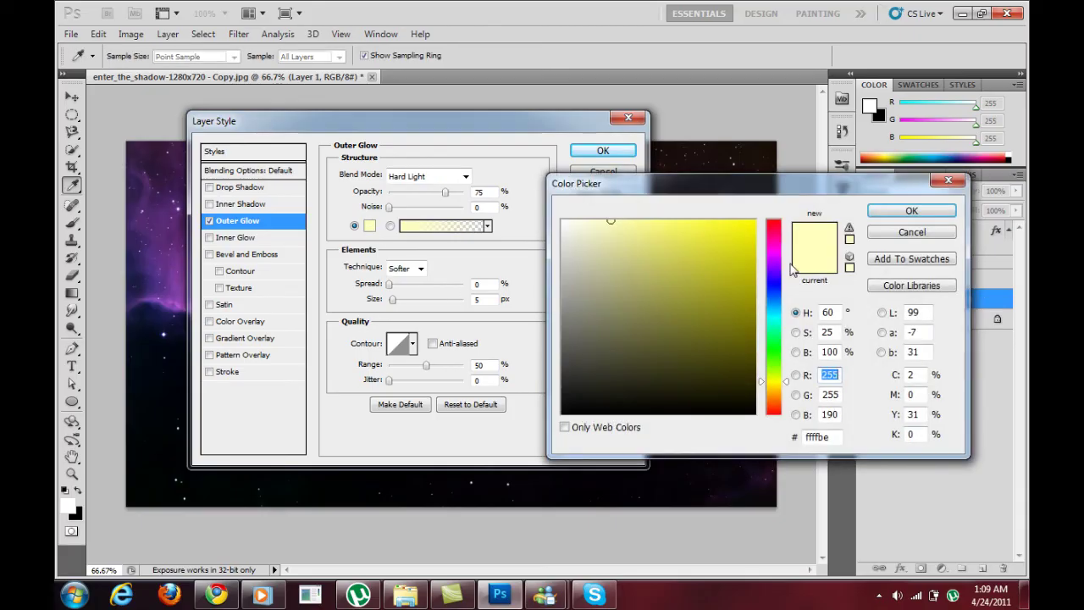
{"action": "left_click", "coordinate": [774, 255]}
{"action": "left_click_drag", "start_coordinate": [611, 222], "coordinate": [775, 217]}
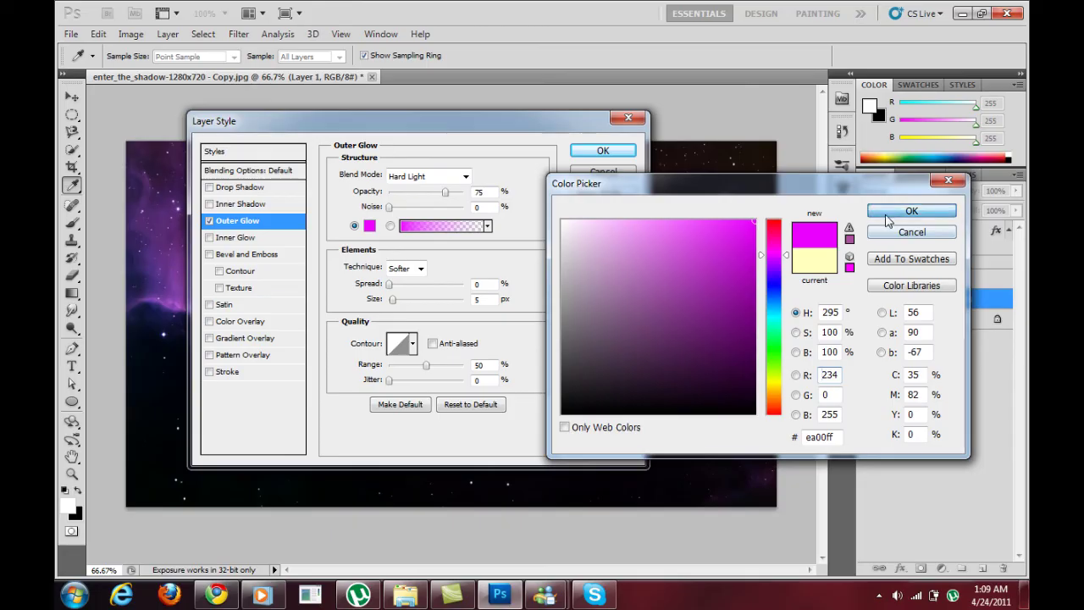
{"action": "left_click", "coordinate": [911, 211]}
{"action": "left_click_drag", "start_coordinate": [561, 125], "coordinate": [942, 191]}
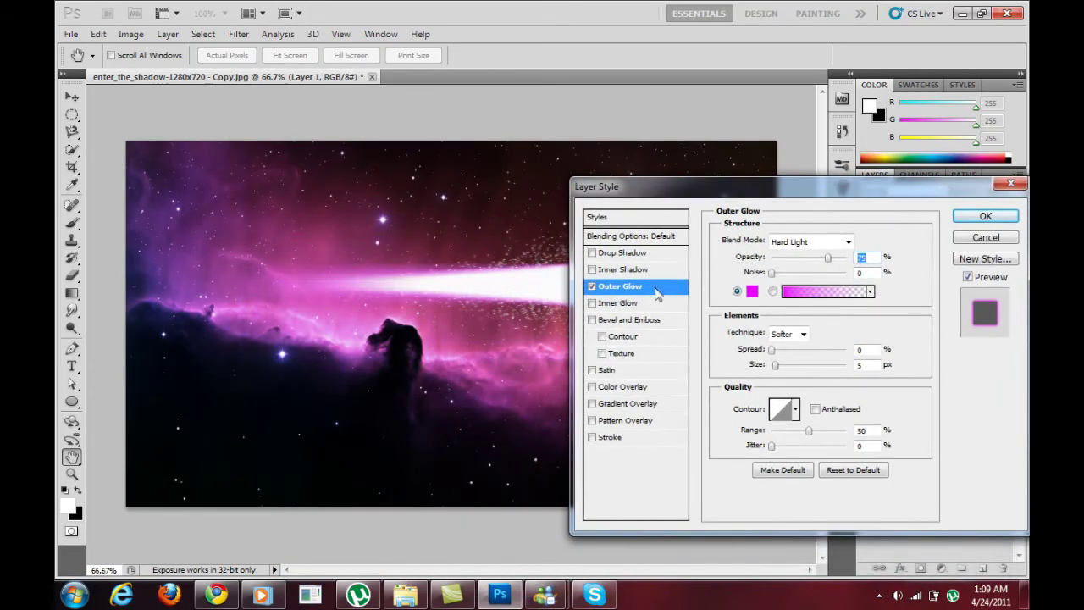
- Add a Hard Light Inner Shadow to Layer 1 in pink f954ff
{"action": "left_click", "coordinate": [619, 271]}
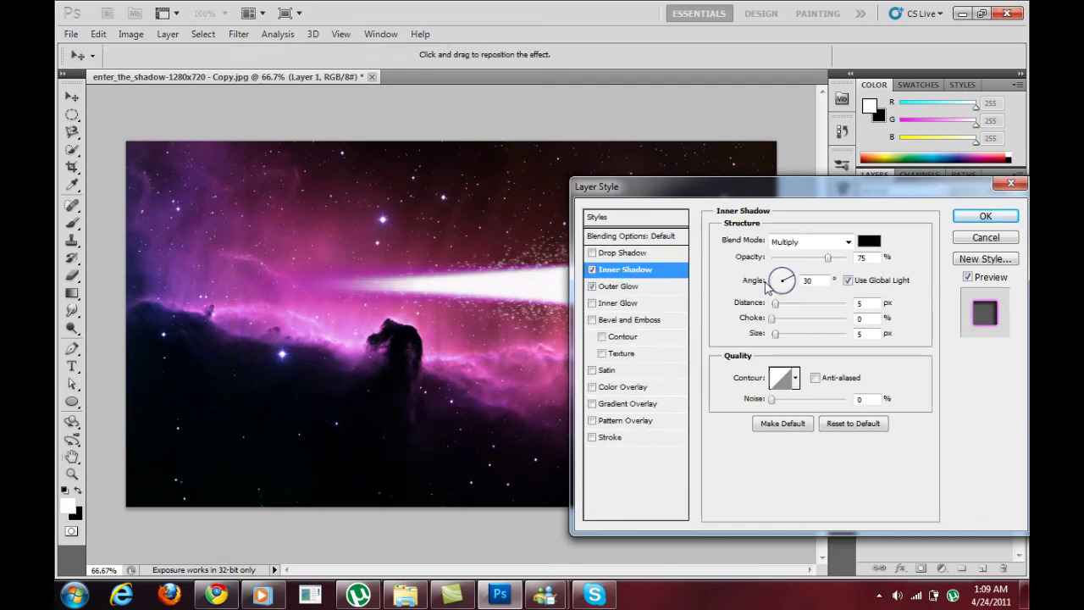
{"action": "left_click", "coordinate": [836, 247]}
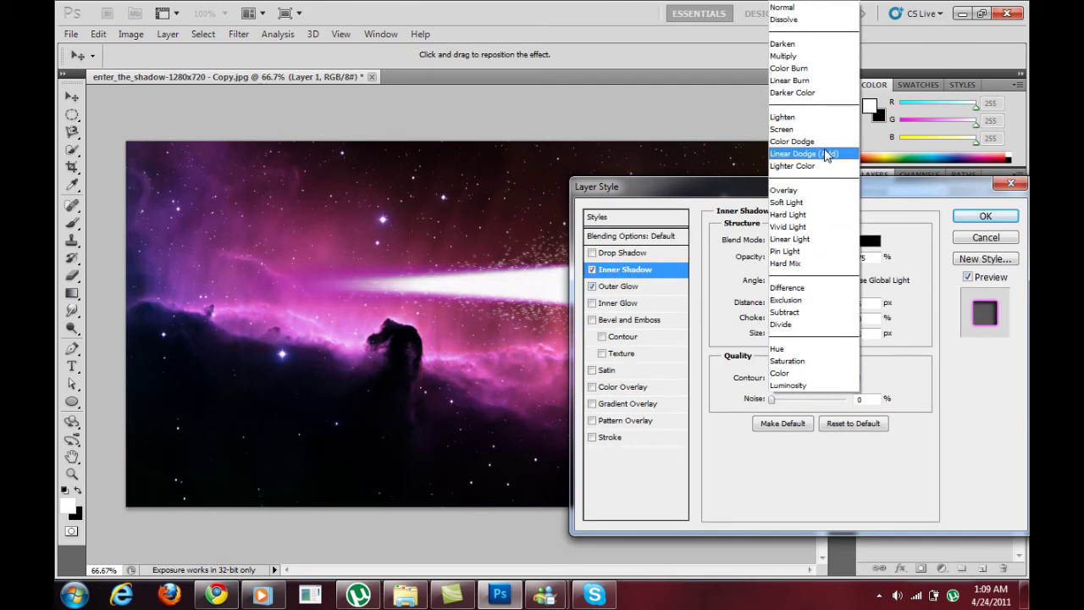
{"action": "left_click", "coordinate": [815, 215]}
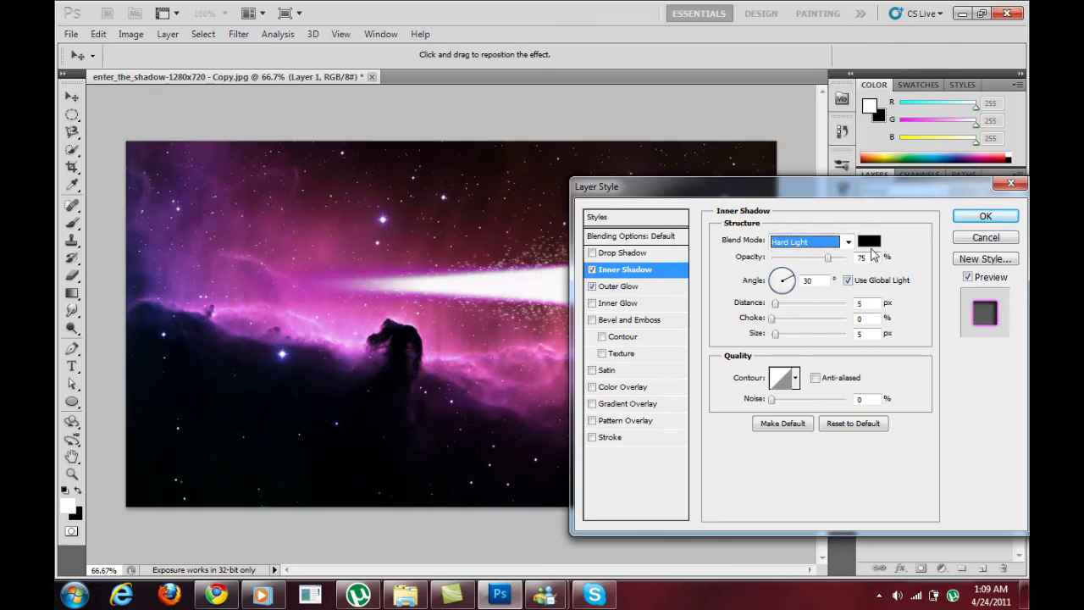
{"action": "left_click", "coordinate": [870, 243]}
{"action": "left_click", "coordinate": [776, 255]}
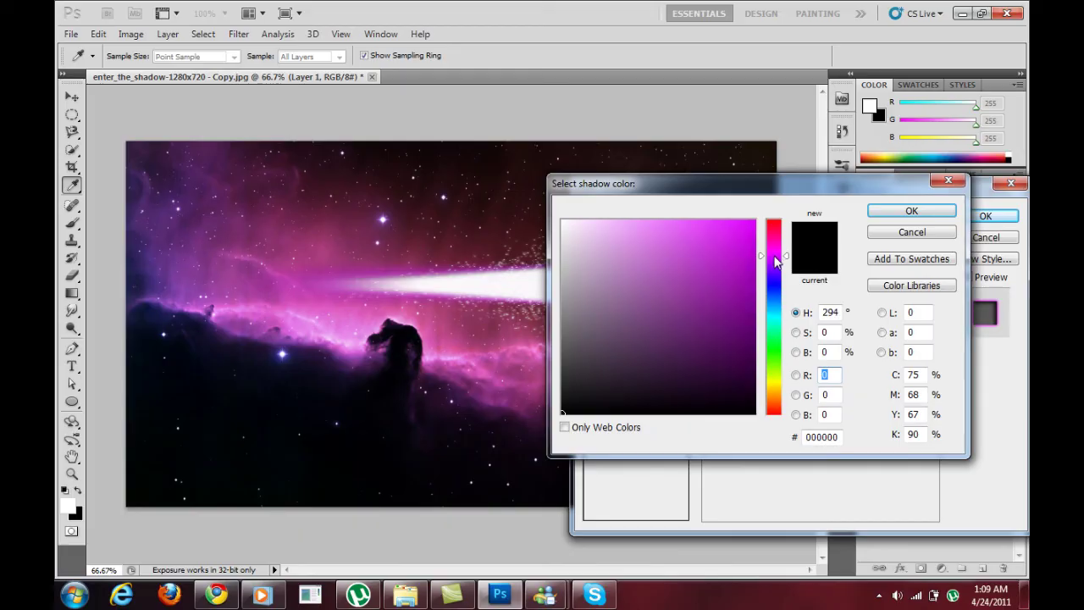
{"action": "mouse_move", "coordinate": [694, 219]}
{"action": "left_mouse_down"}
{"action": "mouse_move", "coordinate": [673, 222]}
{"action": "mouse_move", "coordinate": [691, 218]}
{"action": "left_mouse_up"}
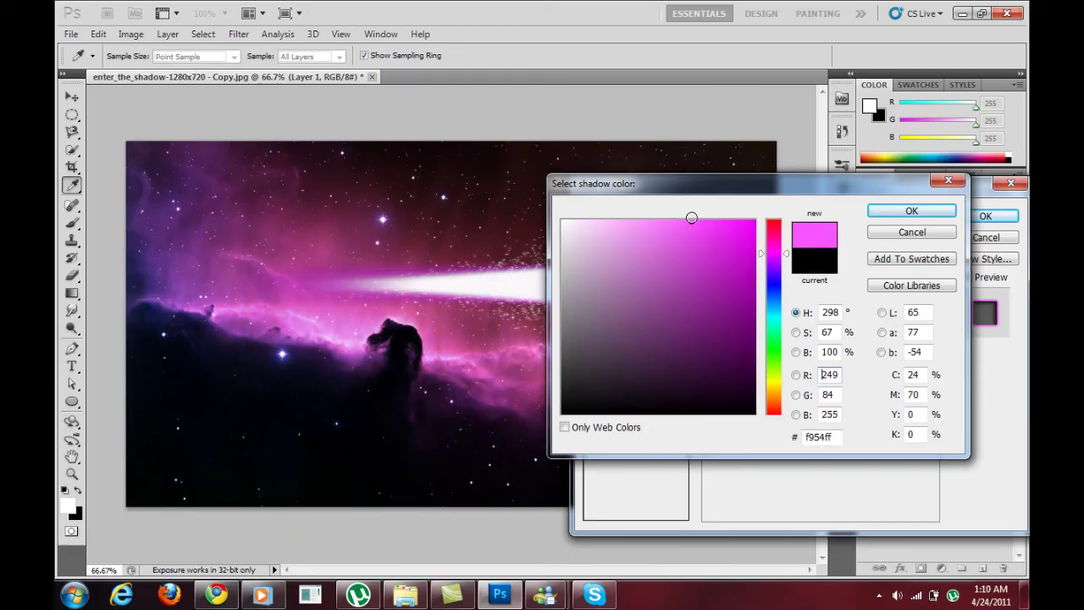
{"action": "left_click", "coordinate": [911, 211]}
{"action": "left_click_drag", "start_coordinate": [834, 197], "coordinate": [358, 142]}
- Raise the Inner Shadow opacity to 100%, keep Hard Light after trying Linear Dodge, and apply the styles
{"action": "left_click_drag", "start_coordinate": [342, 212], "coordinate": [391, 208]}
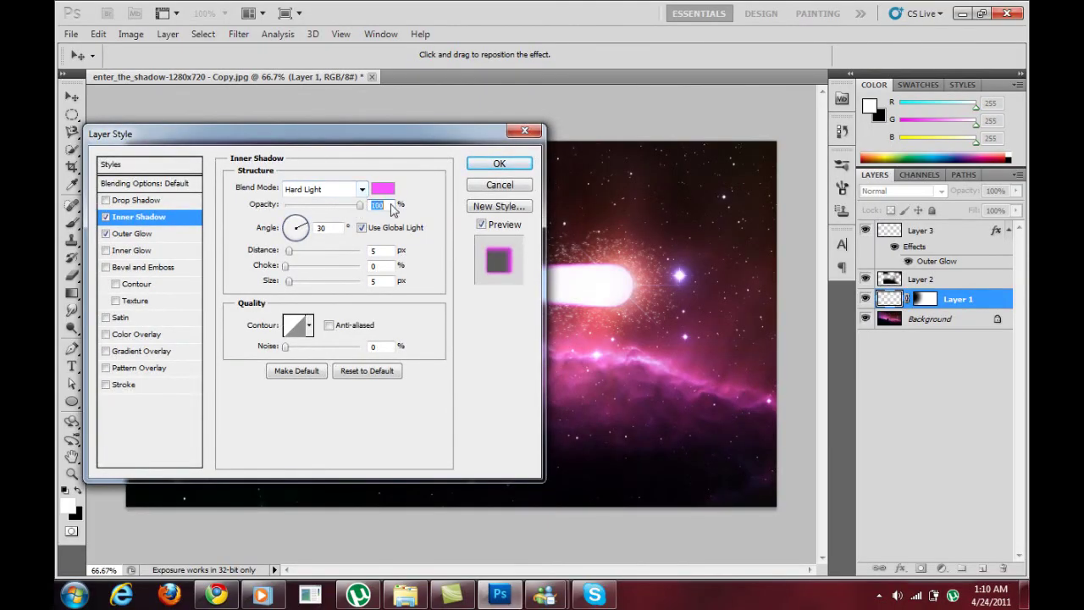
{"action": "left_click", "coordinate": [364, 190]}
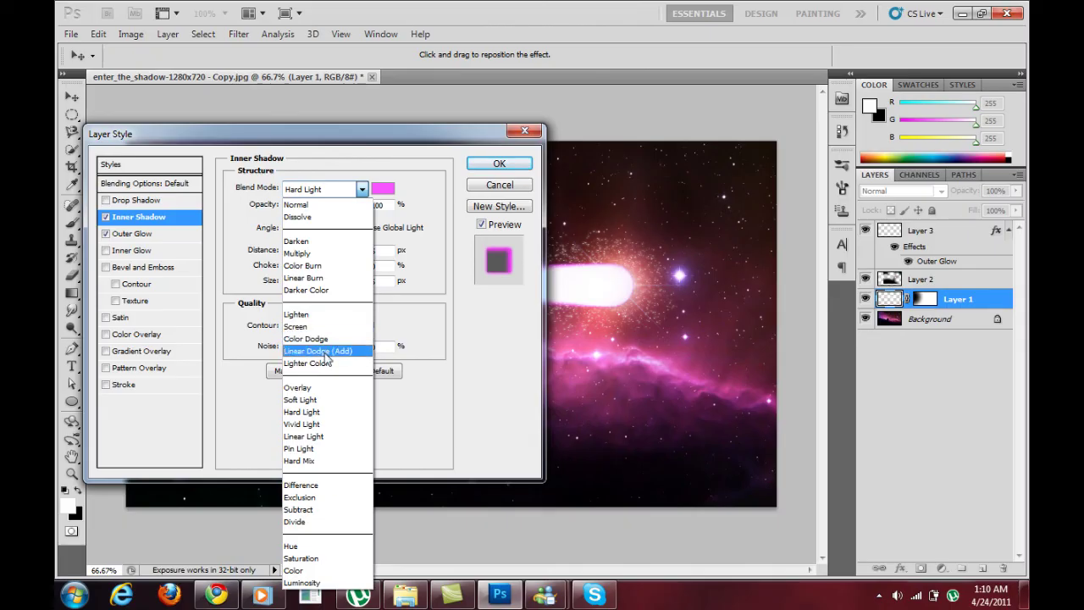
{"action": "left_click", "coordinate": [322, 351]}
{"action": "left_click", "coordinate": [364, 189]}
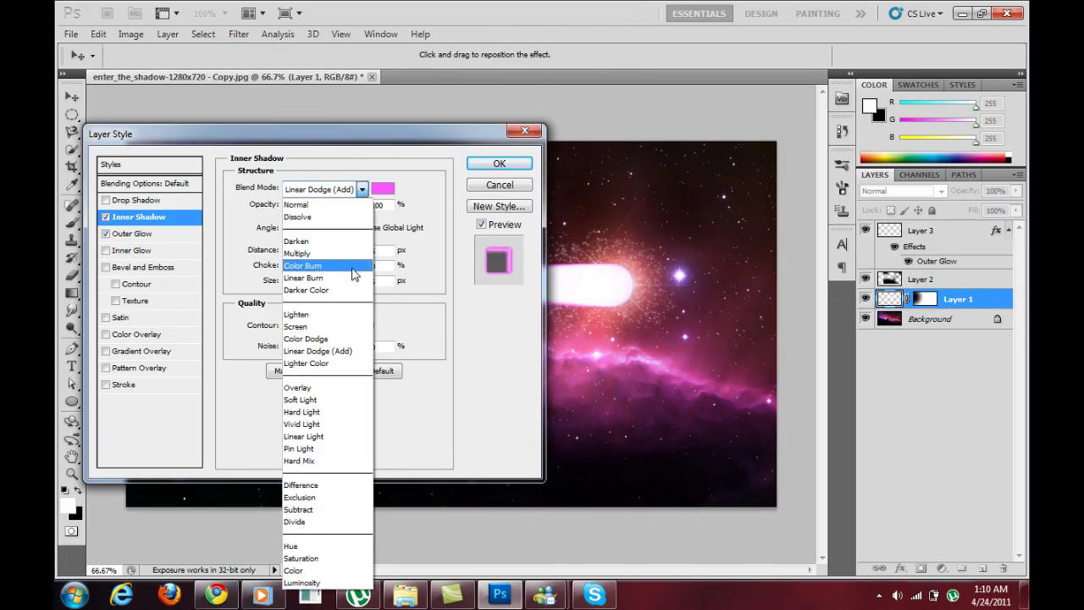
{"action": "left_click", "coordinate": [302, 412]}
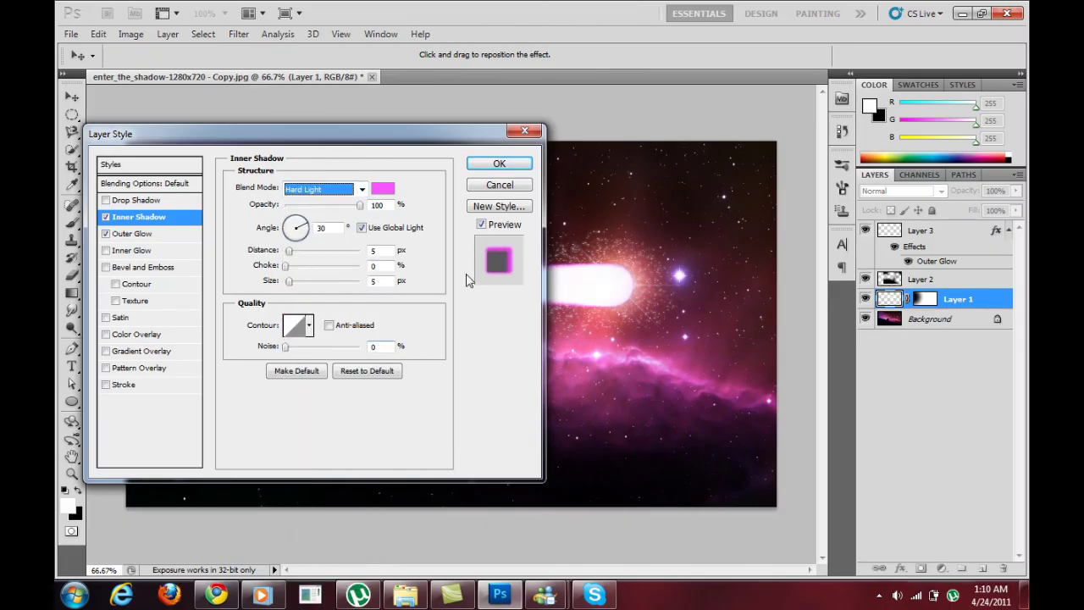
{"action": "left_click", "coordinate": [496, 164]}
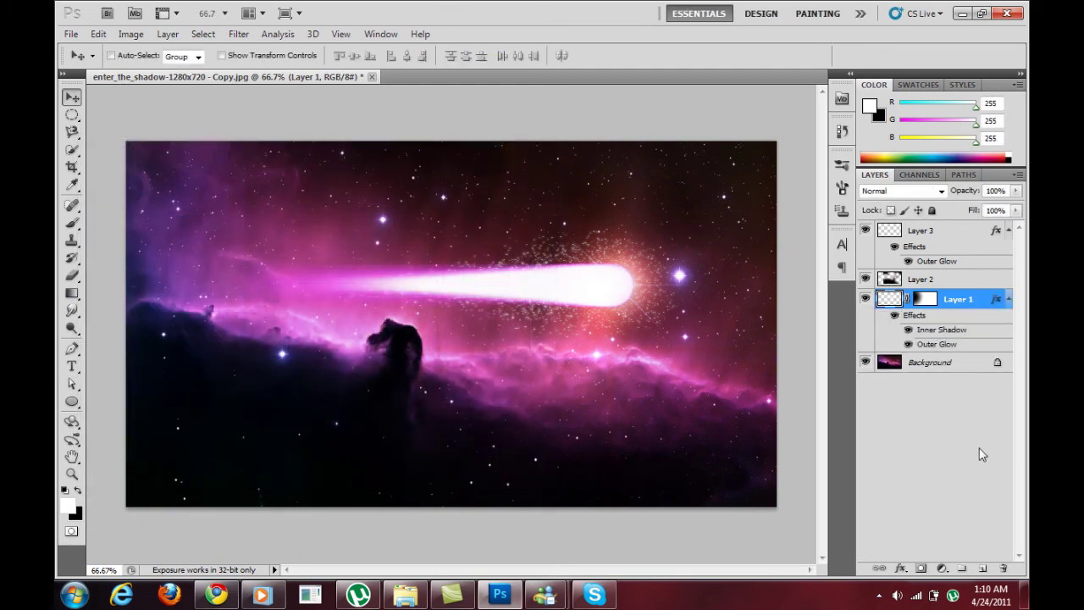
{"action": "left_click", "coordinate": [966, 419]}
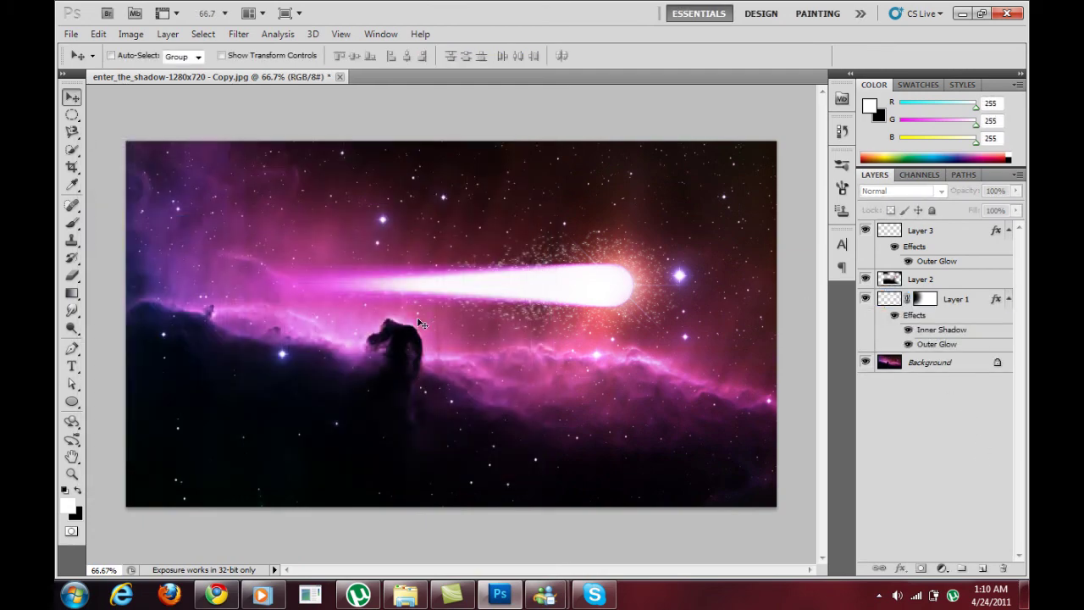